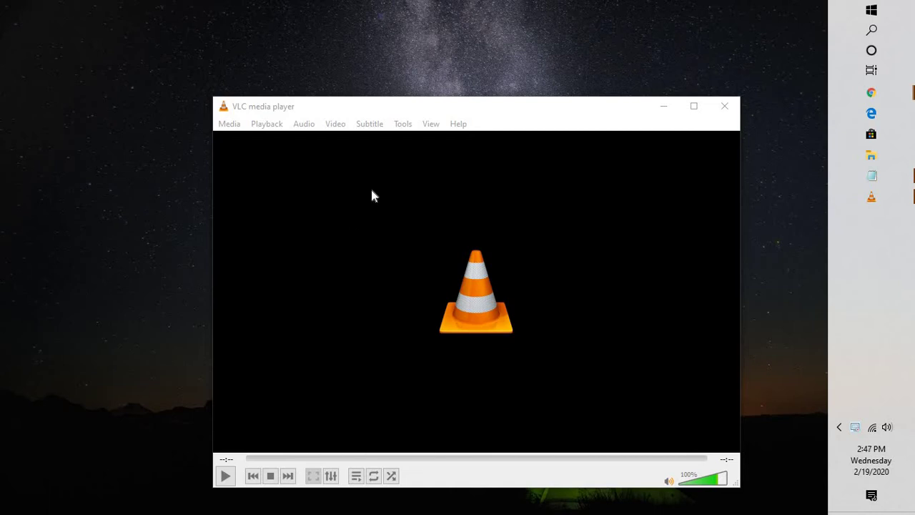
Open the simple preferences of the media player and reset them to their defaults, accepting the confirmation.
{"action": "left_click", "coordinate": [416, 107]}
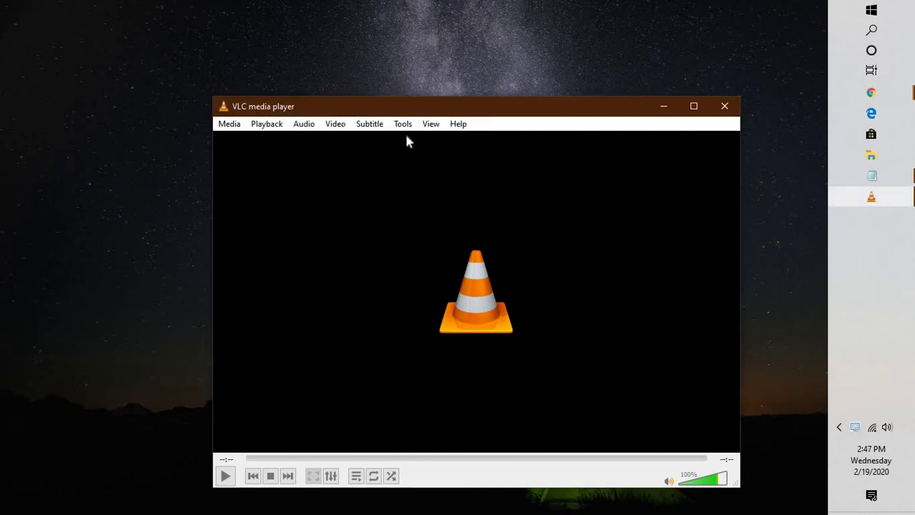
{"action": "left_click", "coordinate": [403, 125]}
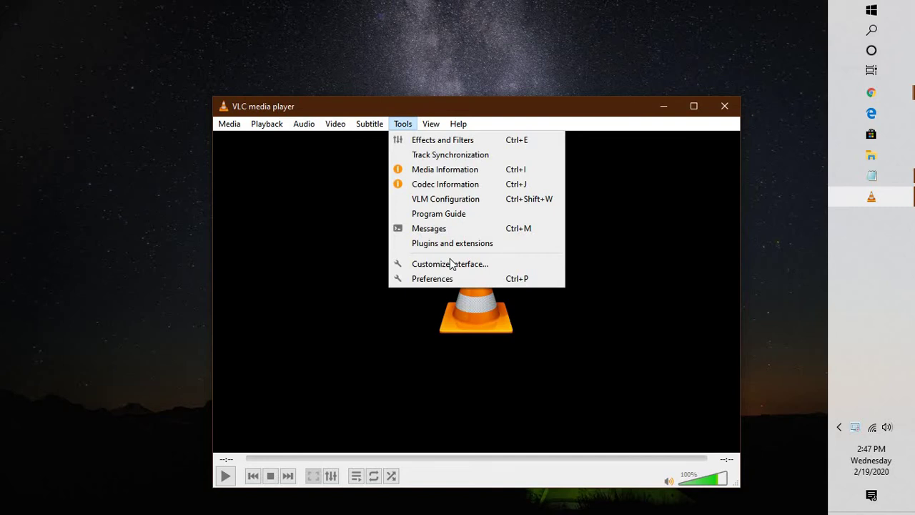
{"action": "left_click", "coordinate": [438, 280]}
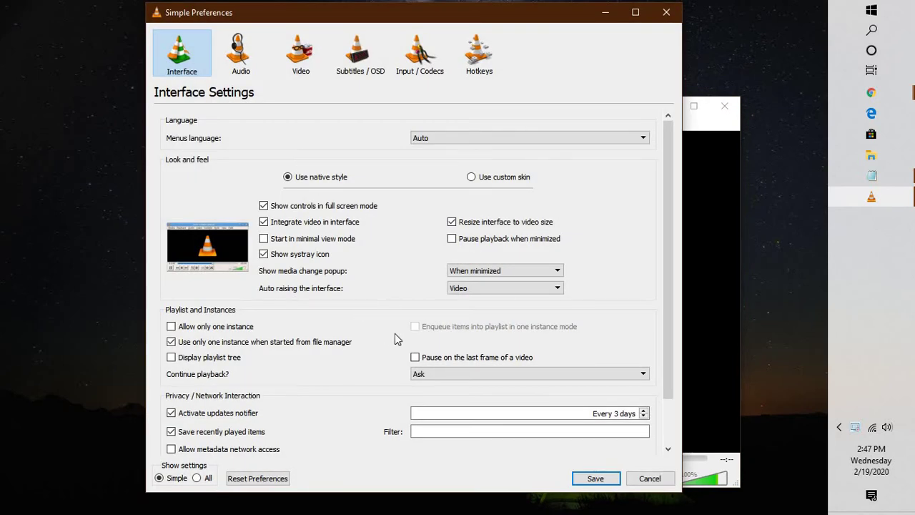
{"action": "scroll", "coordinate": [398, 322], "scroll_direction": "down", "scroll_amount": 2}
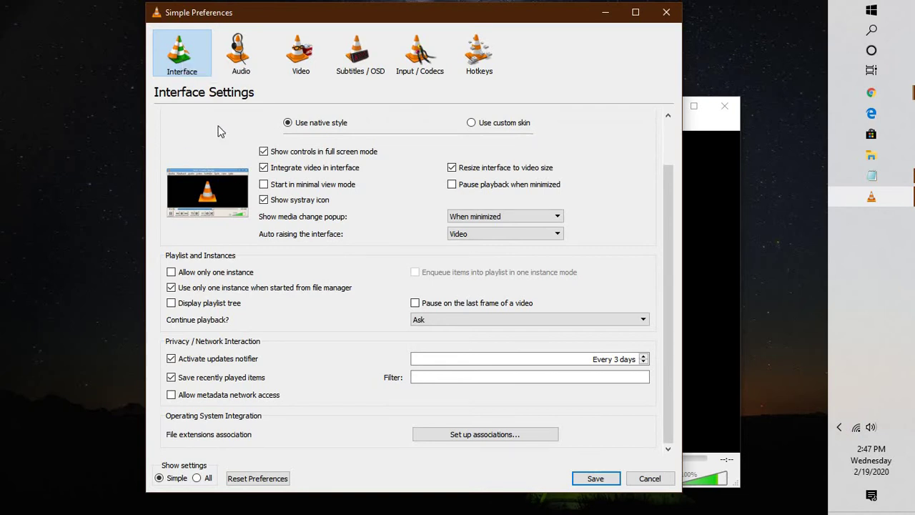
{"action": "left_click", "coordinate": [258, 478]}
{"action": "left_click", "coordinate": [466, 273]}
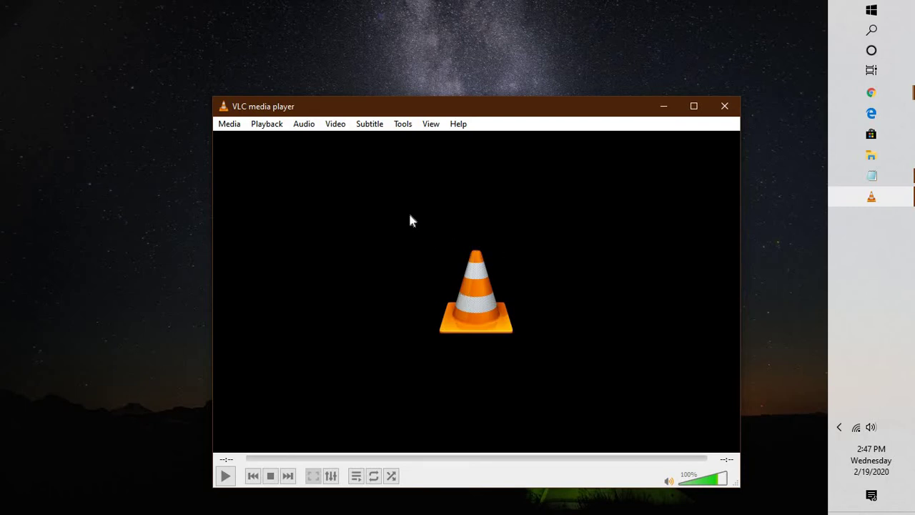
Set hardware-accelerated decoding to Disable in the Input / Codecs preferences, save the change and close the player.
{"action": "left_click", "coordinate": [403, 124]}
{"action": "left_click", "coordinate": [441, 278]}
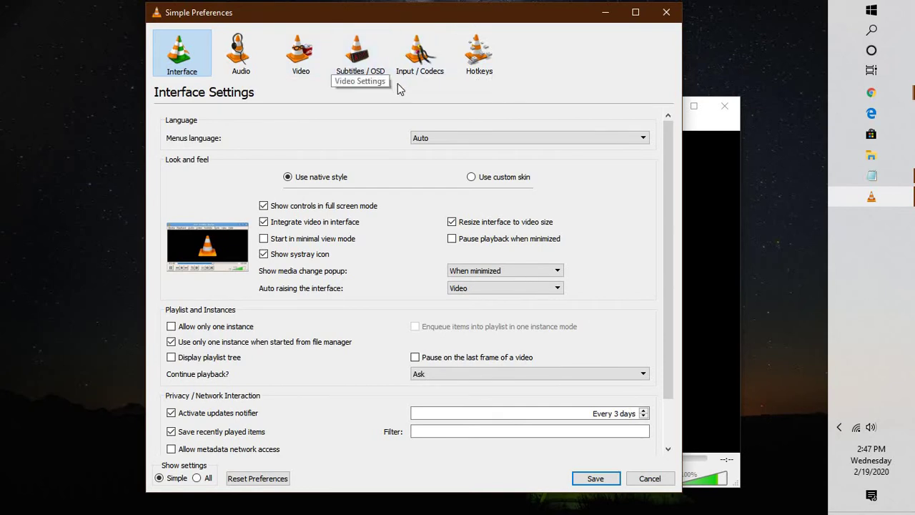
{"action": "left_click", "coordinate": [419, 70]}
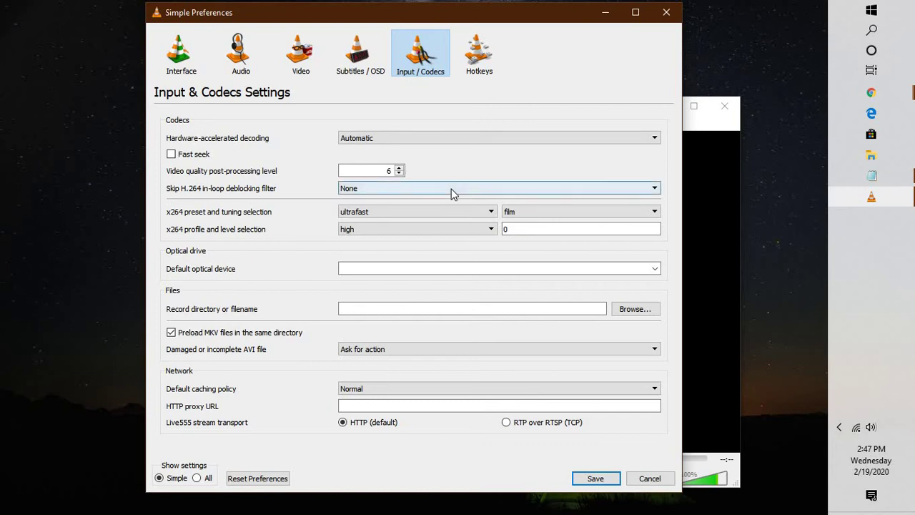
{"action": "mouse_move", "coordinate": [451, 193]}
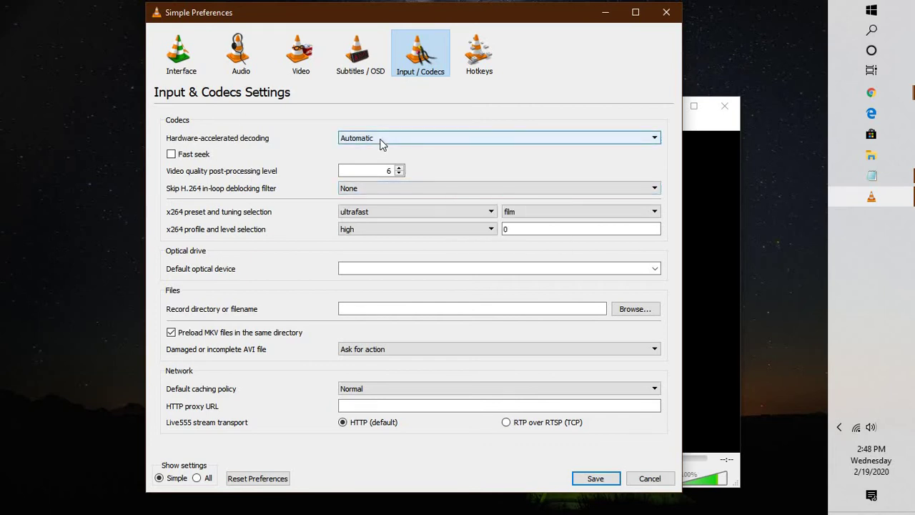
{"action": "mouse_move", "coordinate": [380, 143]}
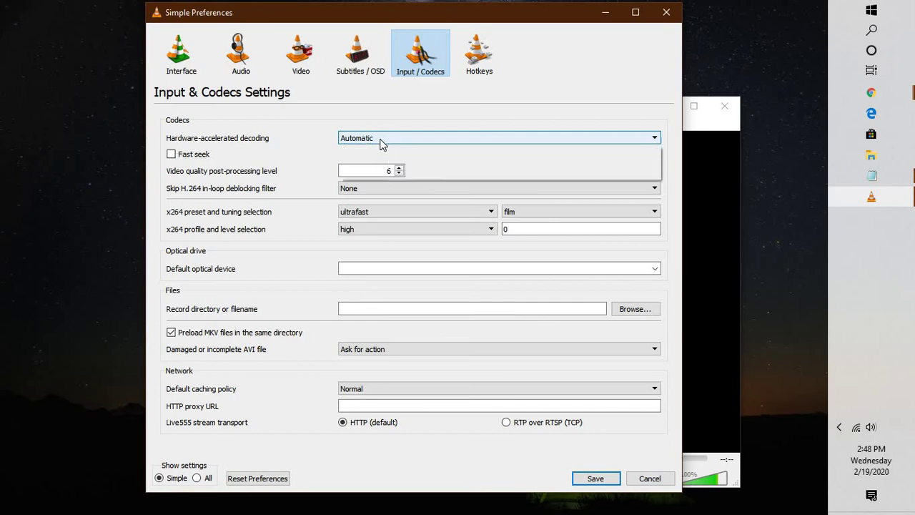
{"action": "left_click", "coordinate": [380, 139]}
{"action": "left_click", "coordinate": [371, 173]}
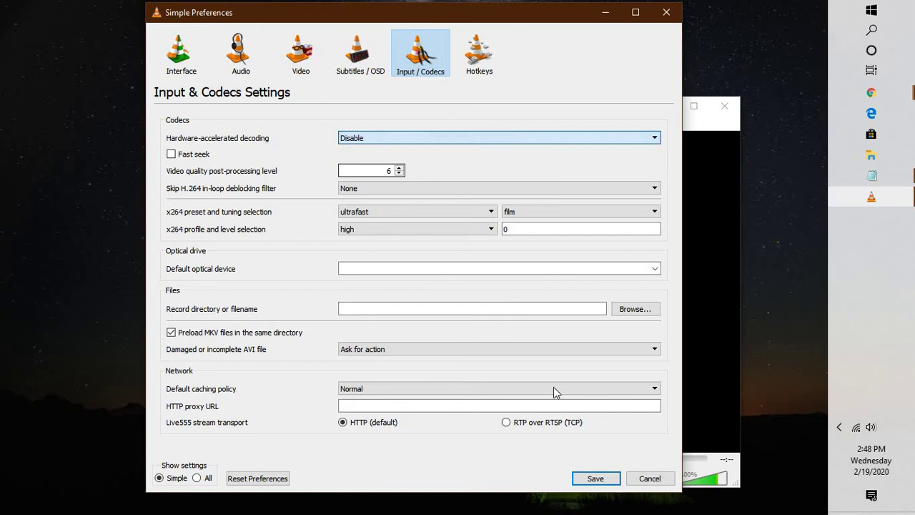
{"action": "left_click", "coordinate": [593, 479]}
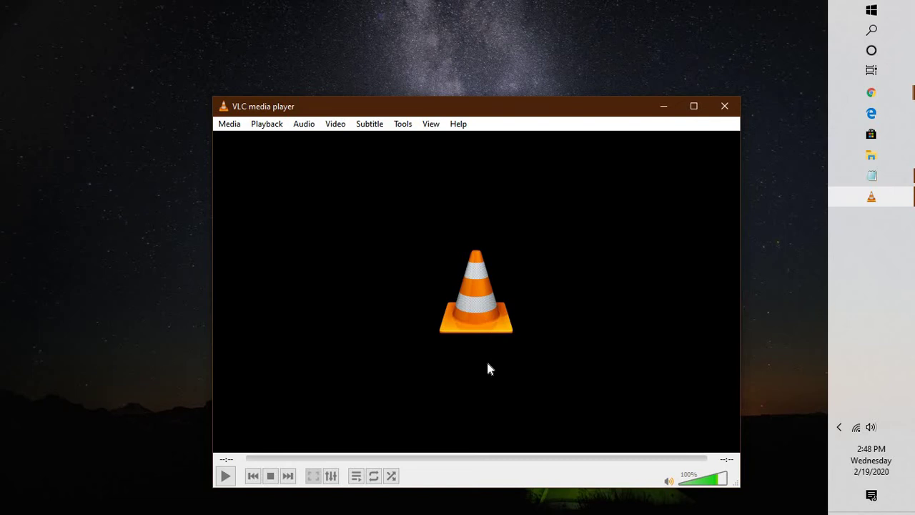
{"action": "left_click", "coordinate": [722, 114]}
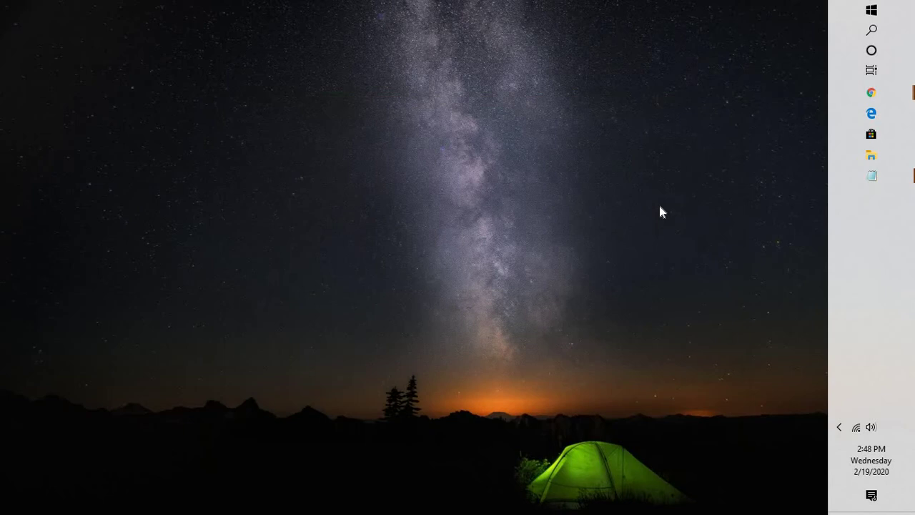
Switch to File Explorer in a maximized window and check the Hidden items display option, and close the window.
{"action": "left_click", "coordinate": [871, 157]}
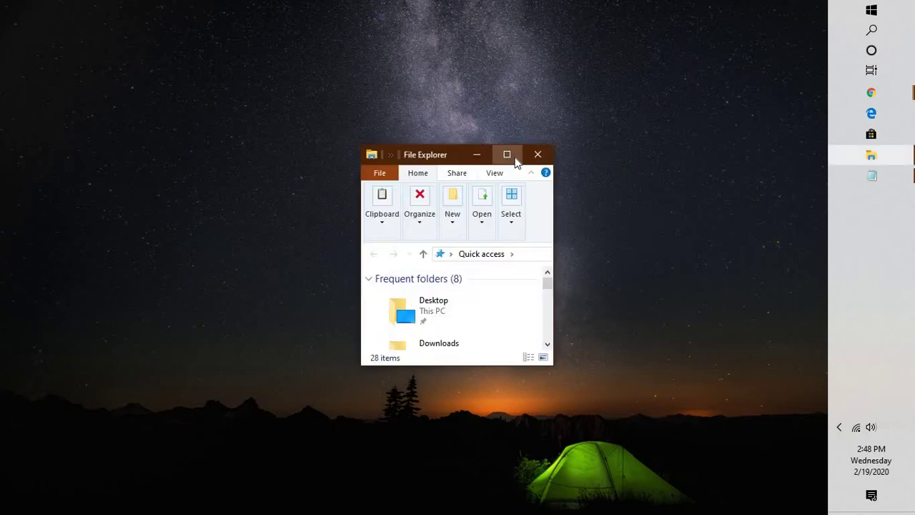
{"action": "left_click", "coordinate": [507, 154]}
{"action": "left_click", "coordinate": [133, 24]}
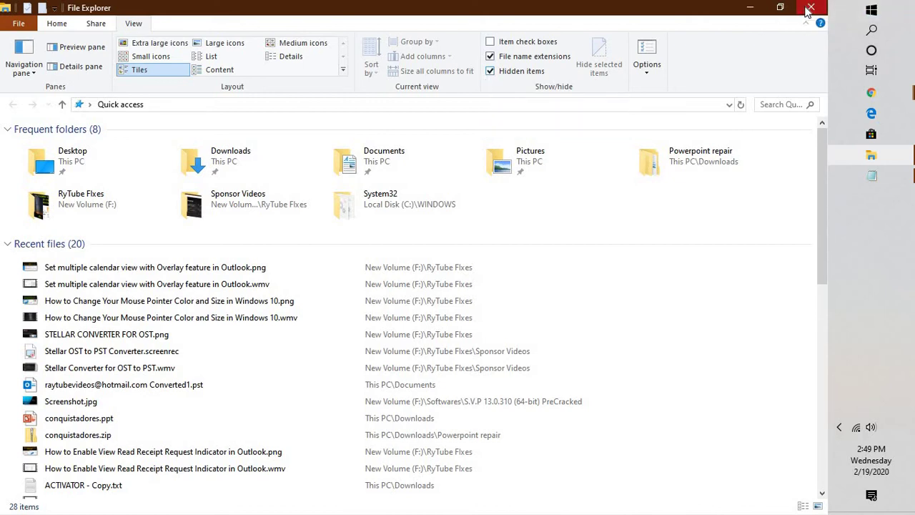
{"action": "left_click", "coordinate": [810, 8]}
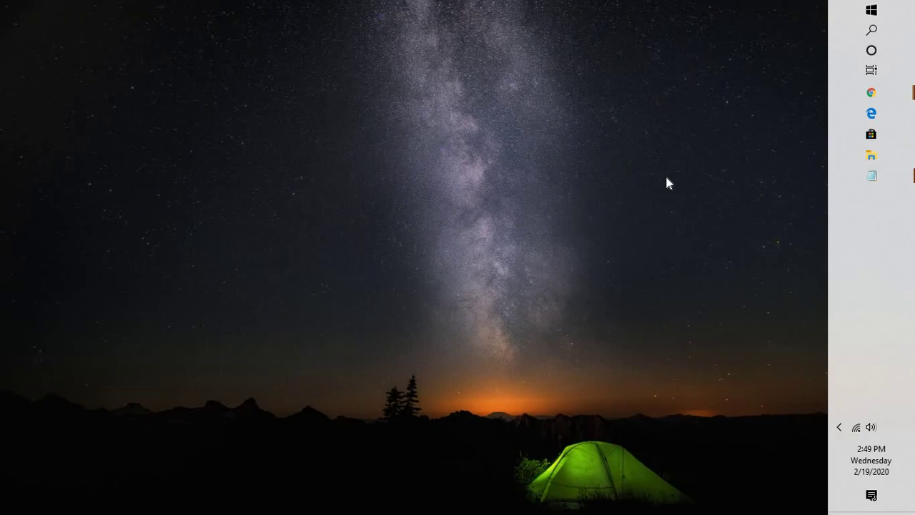
Open a new maximized File Explorer window and enter the address of the user's profile folder under C:\Users.
{"action": "key", "text": "super+e"}
{"action": "left_click", "coordinate": [517, 153]}
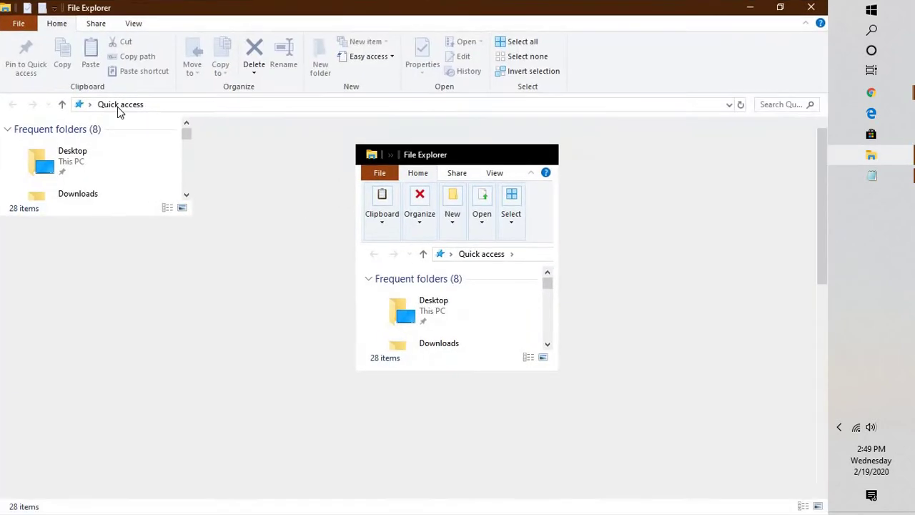
{"action": "left_click", "coordinate": [153, 105]}
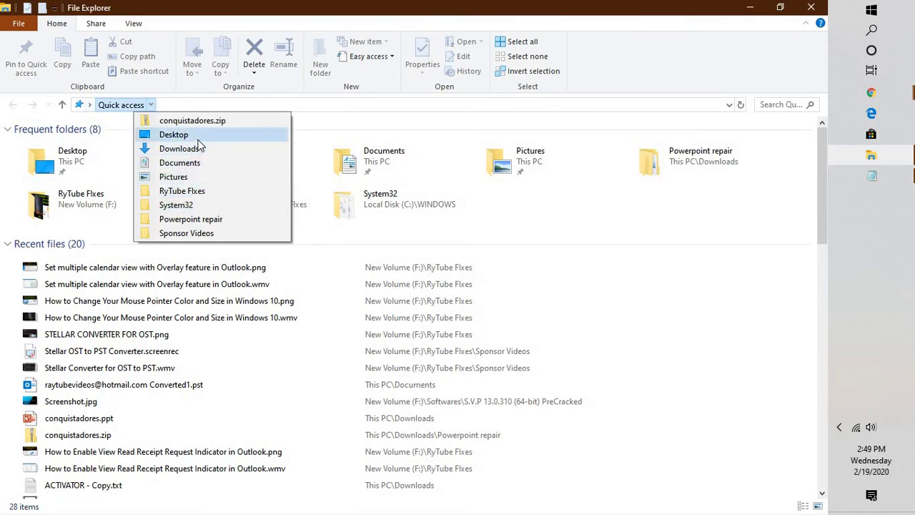
{"action": "left_click", "coordinate": [253, 103]}
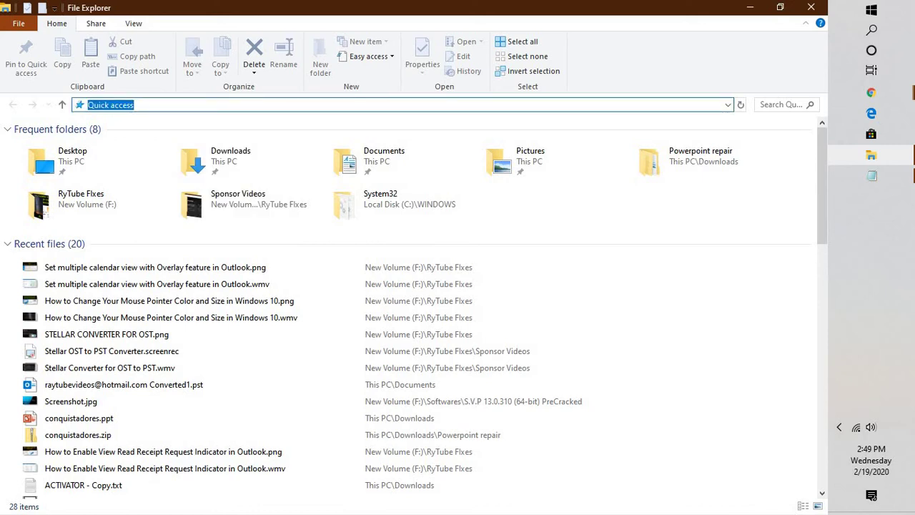
{"action": "type", "text": "c:"}
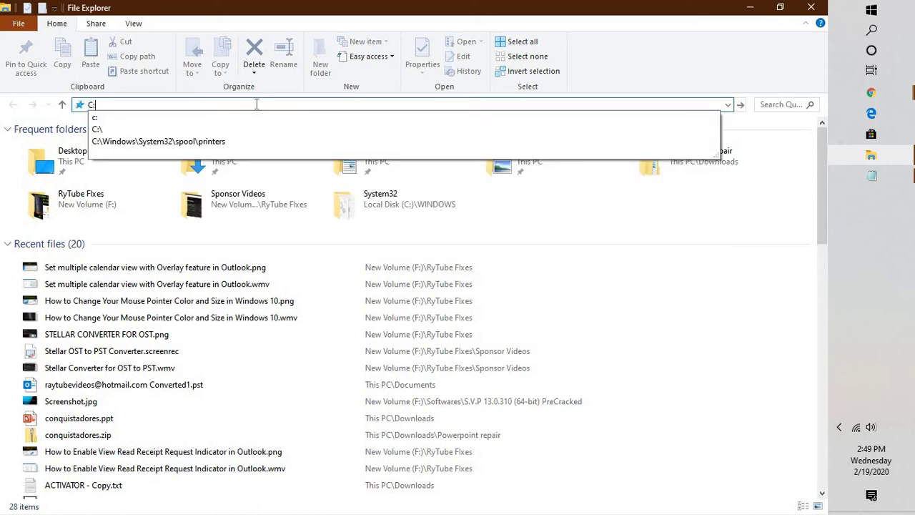
{"action": "type", "text": "\\"}
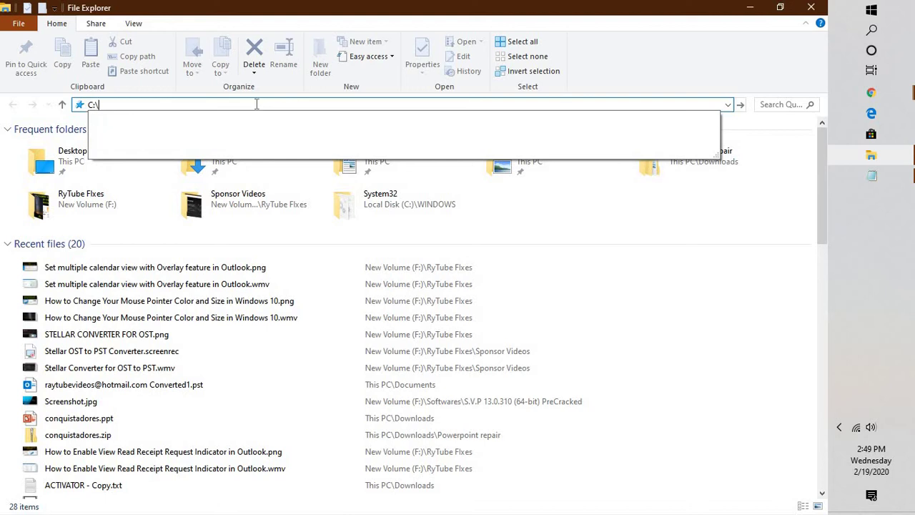
{"action": "type", "text": "user"}
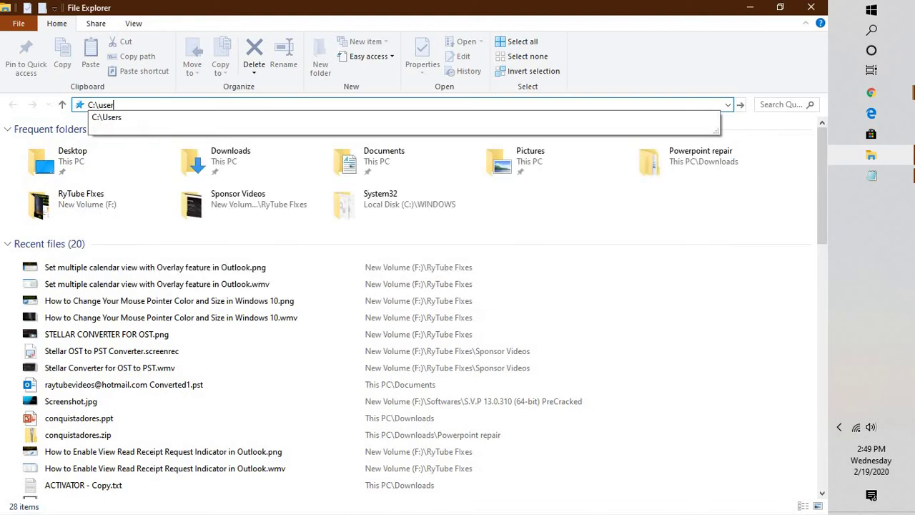
{"action": "key", "text": "Down"}
{"action": "type", "text": "\\"}
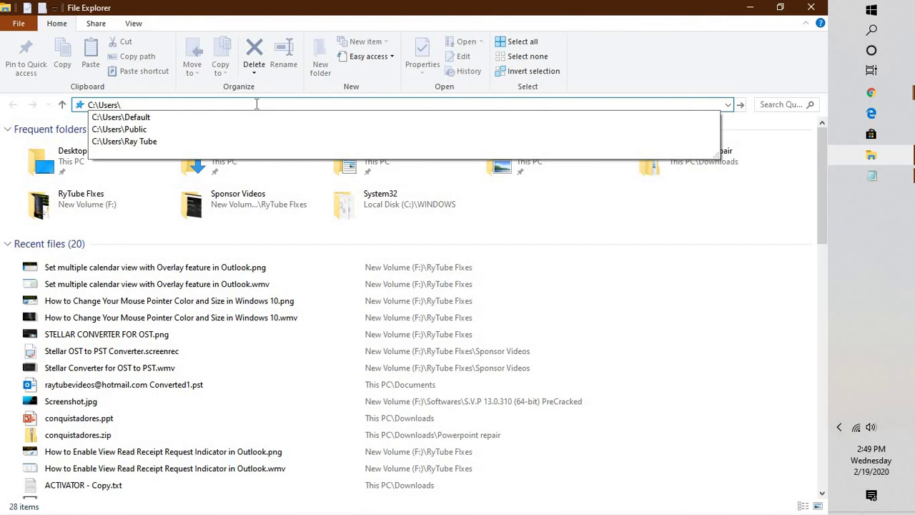
{"action": "key", "text": "Down"}
{"action": "key", "text": "Down"}
{"action": "key", "text": "Down"}
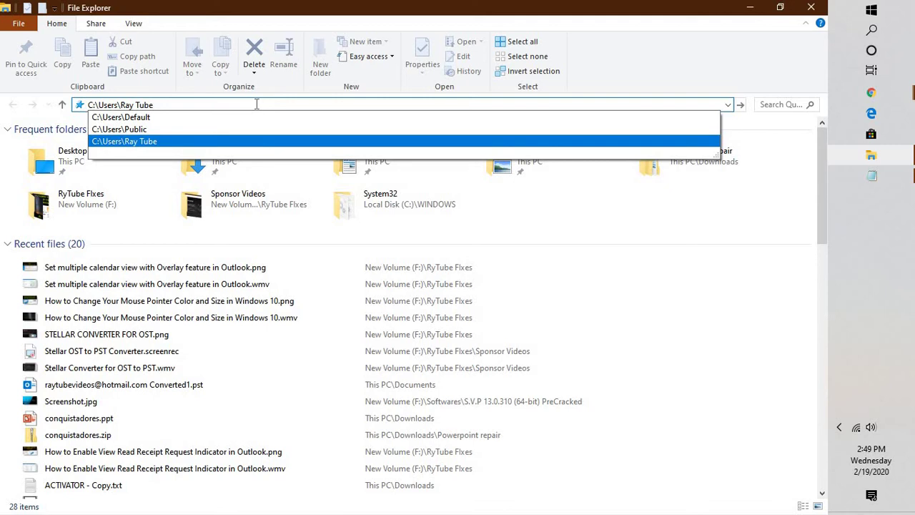
{"action": "type", "text": "\\"}
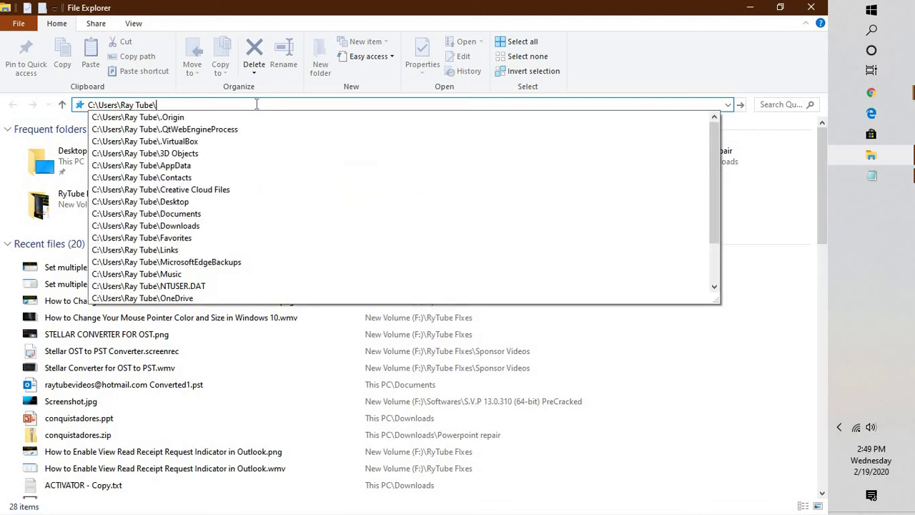
Extend the address with AppData\Roaming\vlc and go to that folder.
{"action": "type", "text": "a"}
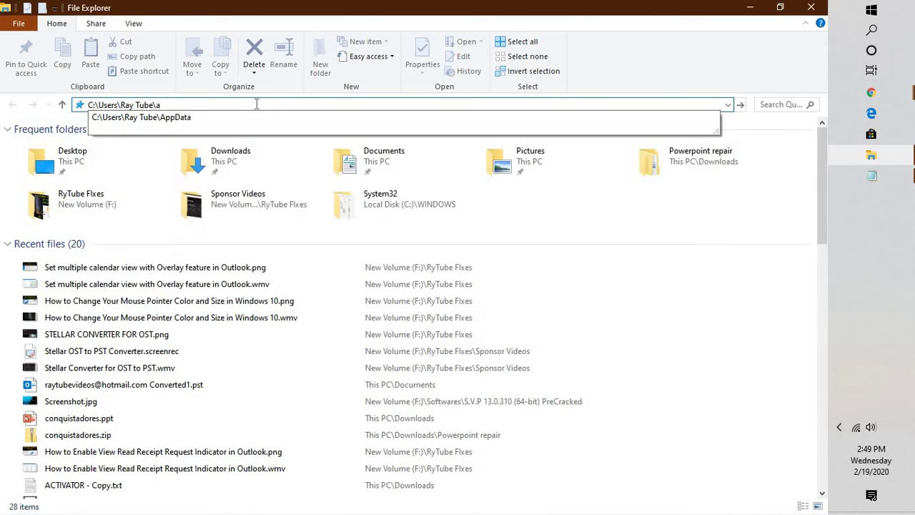
{"action": "key", "text": "Down"}
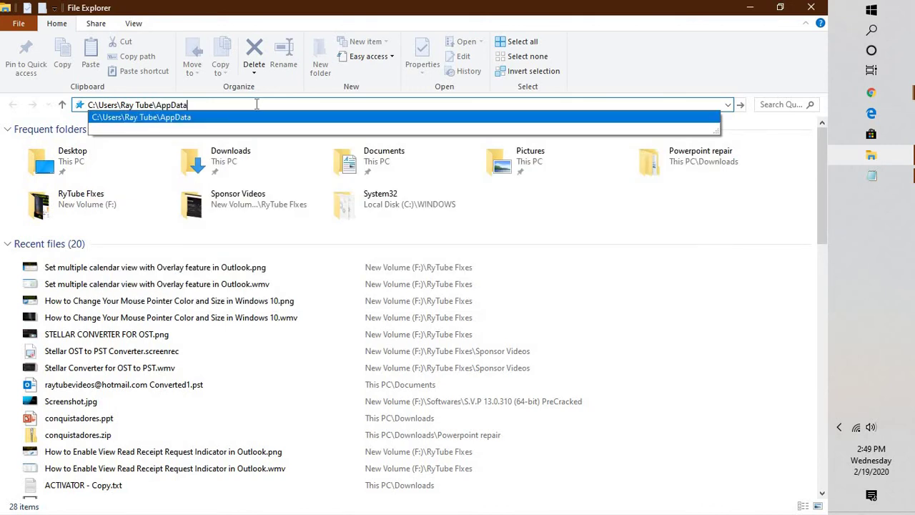
{"action": "type", "text": "\\r"}
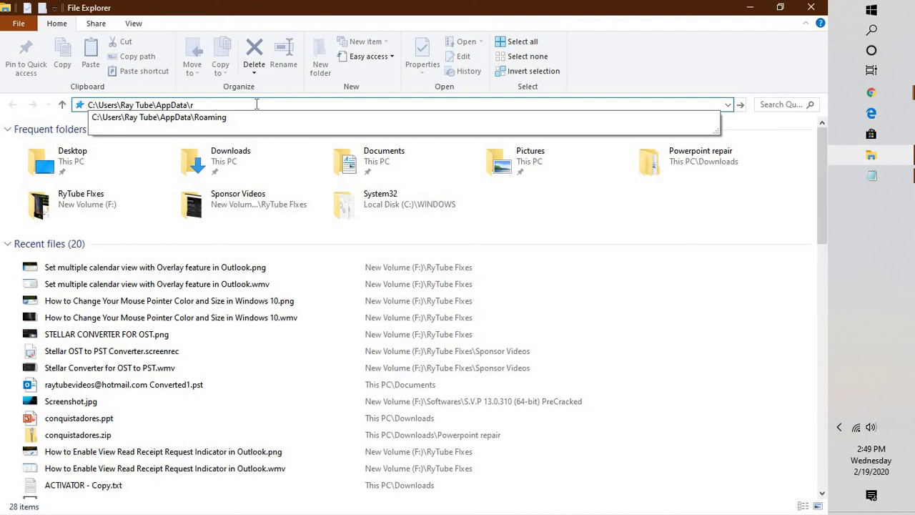
{"action": "key", "text": "Down"}
{"action": "key", "text": "BackSpace"}
{"action": "key", "text": "Down"}
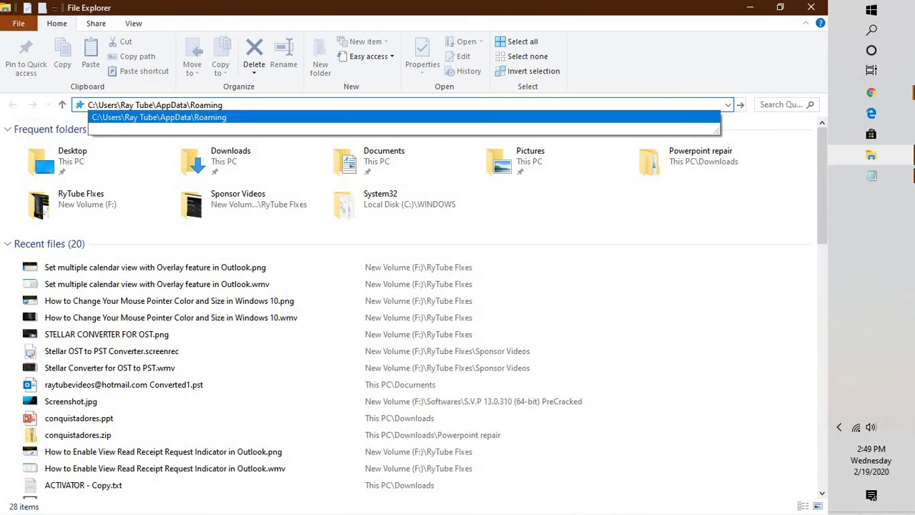
{"action": "type", "text": "\\v"}
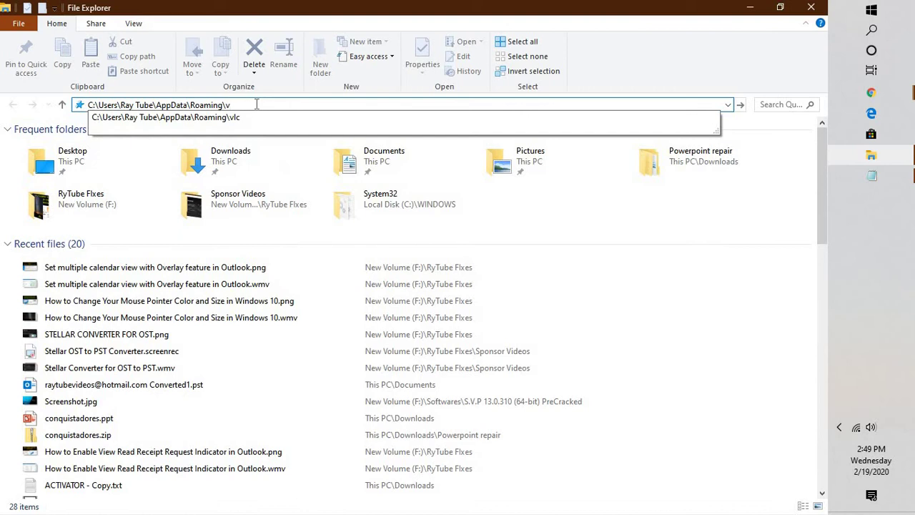
{"action": "key", "text": "Down"}
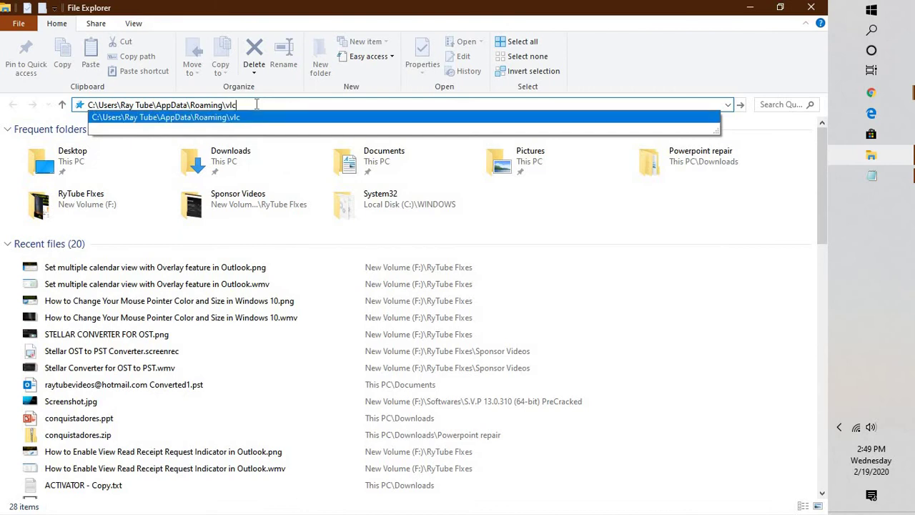
{"action": "key", "text": "Return"}
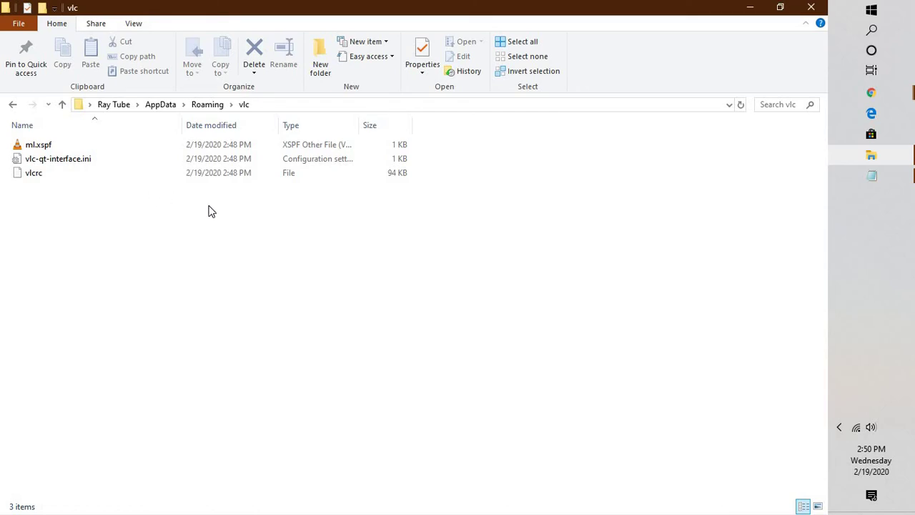
Rename the vlcrc file in the vlc folder as vlcrc_old.
{"action": "right_click", "coordinate": [64, 182]}
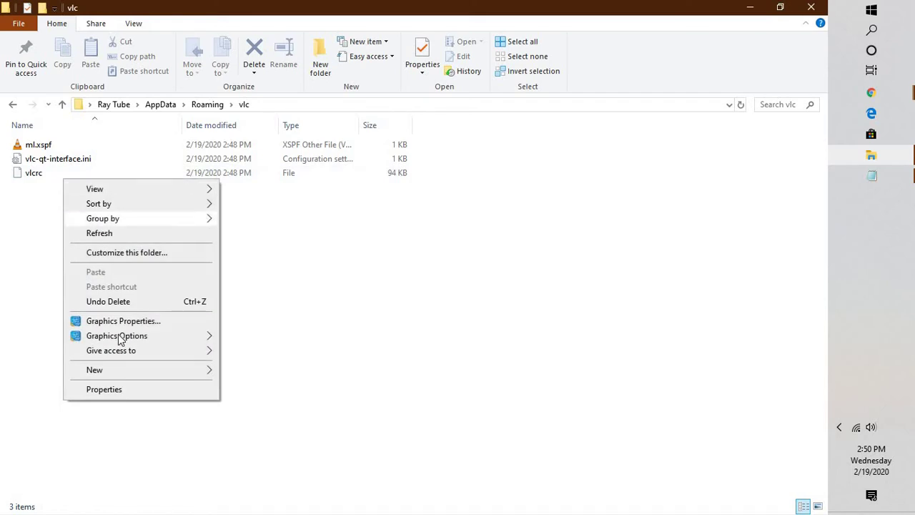
{"action": "left_click", "coordinate": [40, 177]}
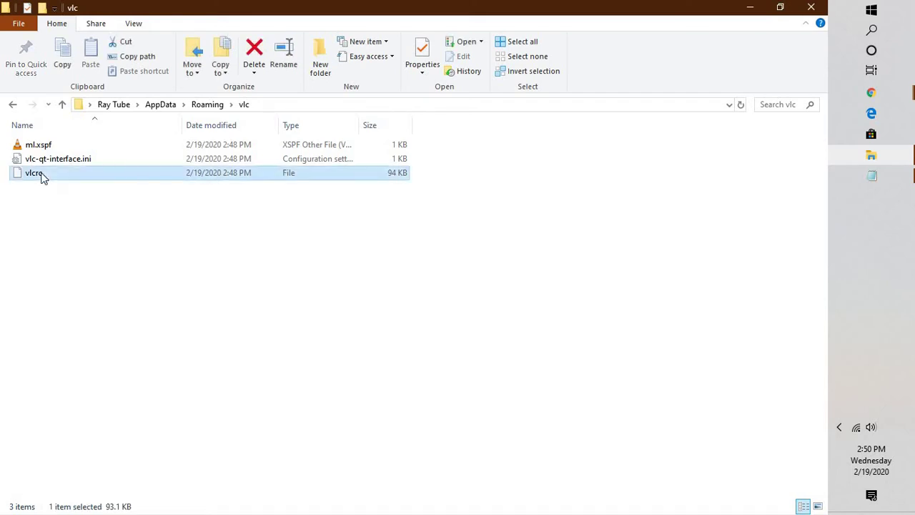
{"action": "right_click", "coordinate": [40, 178]}
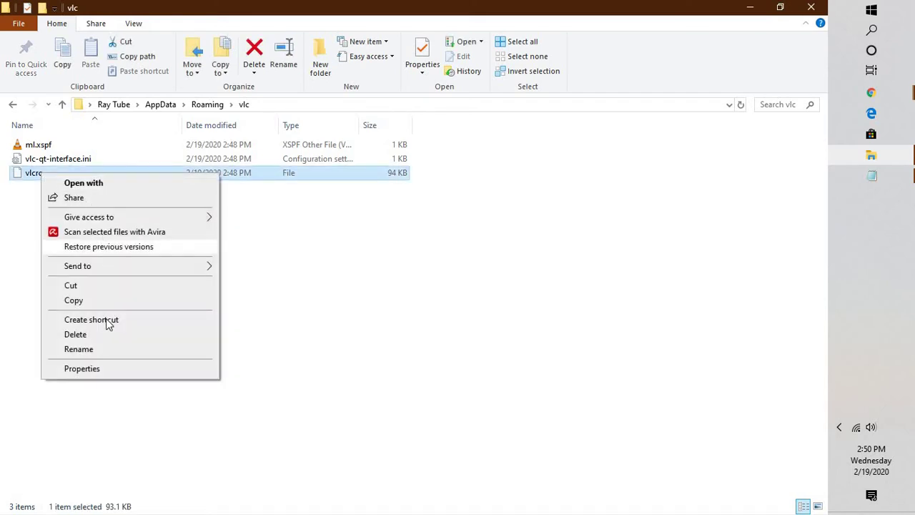
{"action": "left_click", "coordinate": [98, 353]}
{"action": "left_click", "coordinate": [54, 176]}
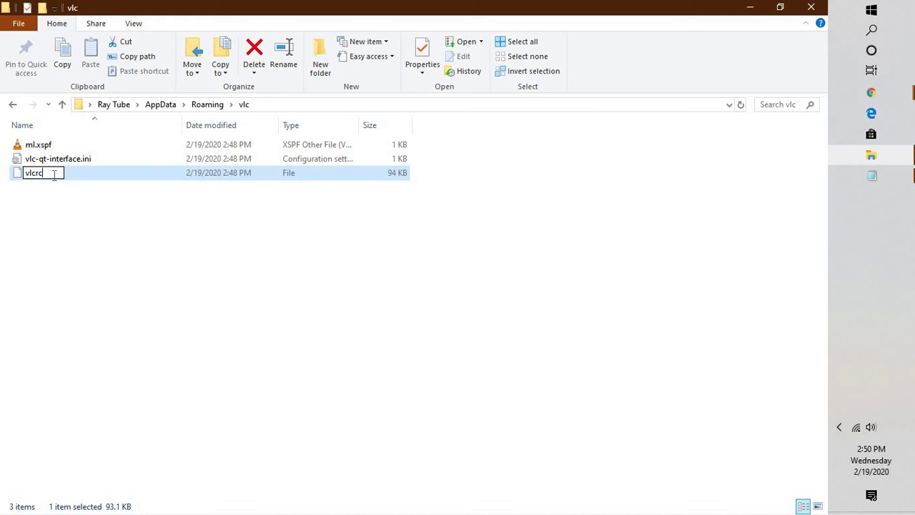
{"action": "type", "text": "_old"}
{"action": "key", "text": "Return"}
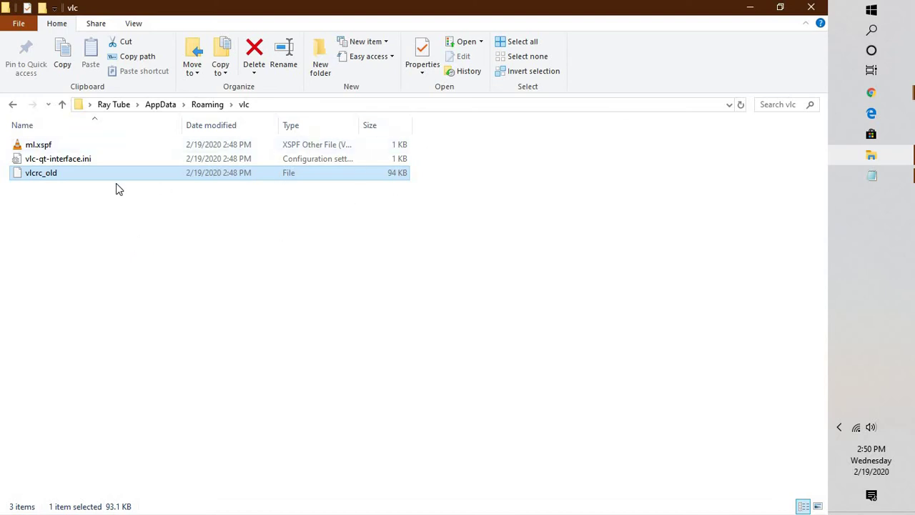
Search Windows for vlc and follow the VLC media player shortcut's file location to its folder under Program Files.
{"action": "left_click", "coordinate": [872, 30]}
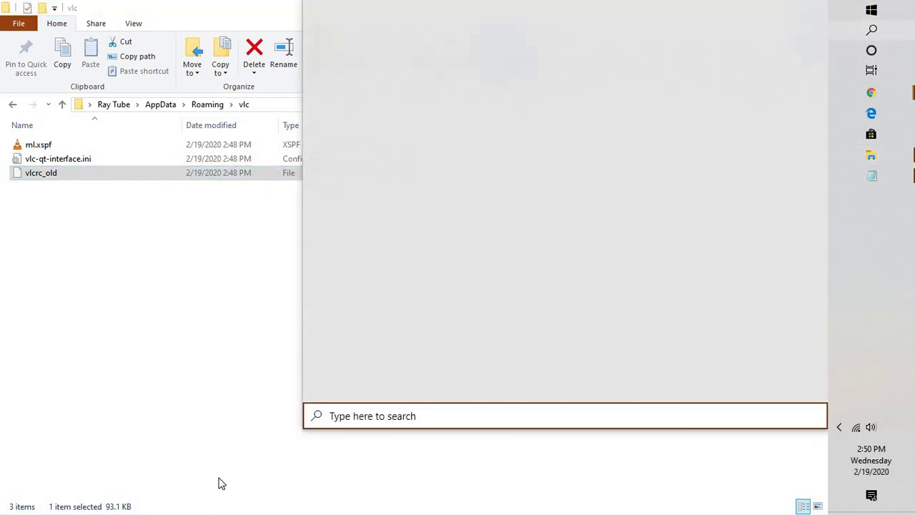
{"action": "left_click", "coordinate": [256, 464]}
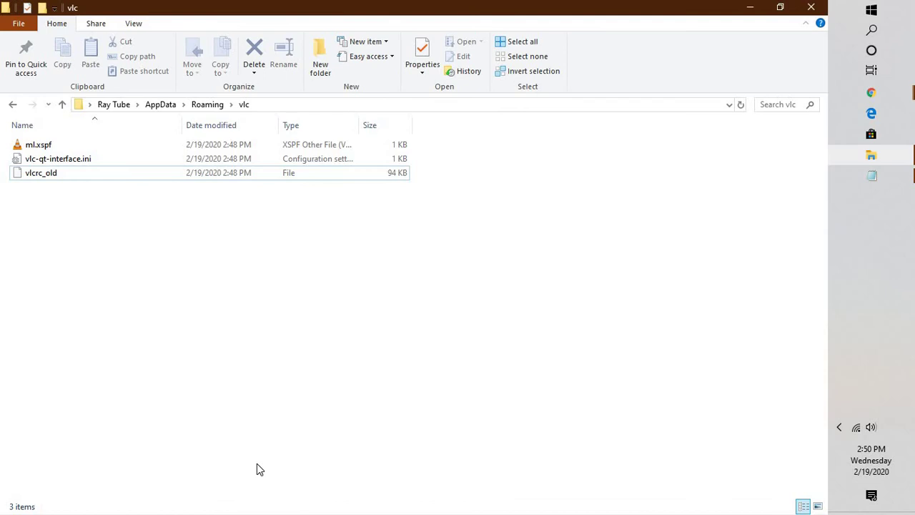
{"action": "left_click", "coordinate": [899, 40]}
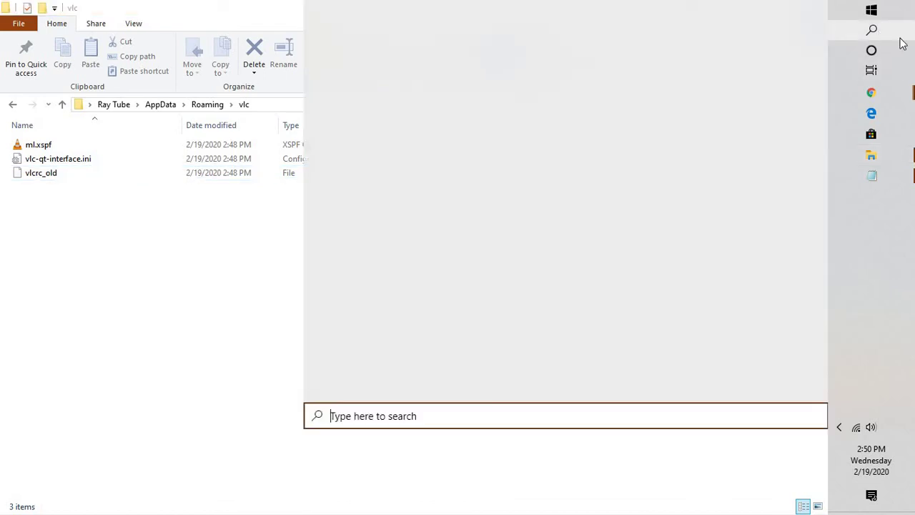
{"action": "type", "text": "vlc"}
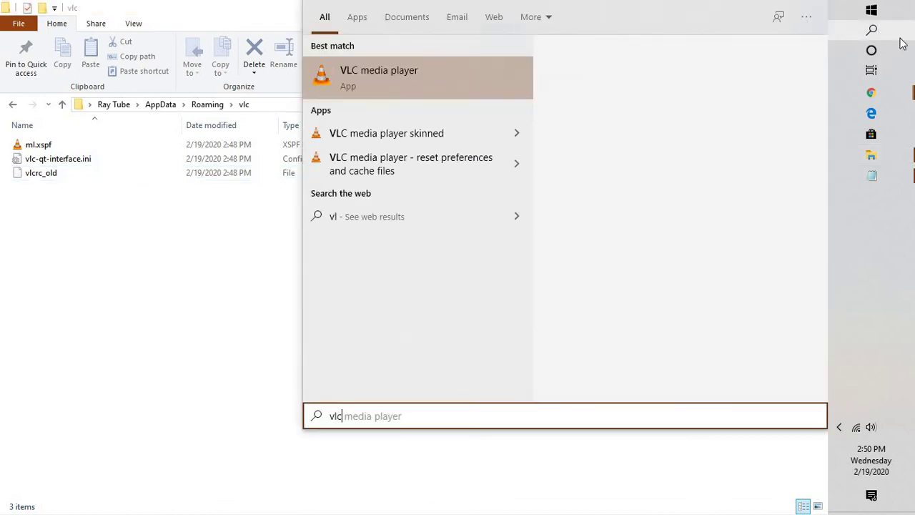
{"action": "right_click", "coordinate": [430, 80]}
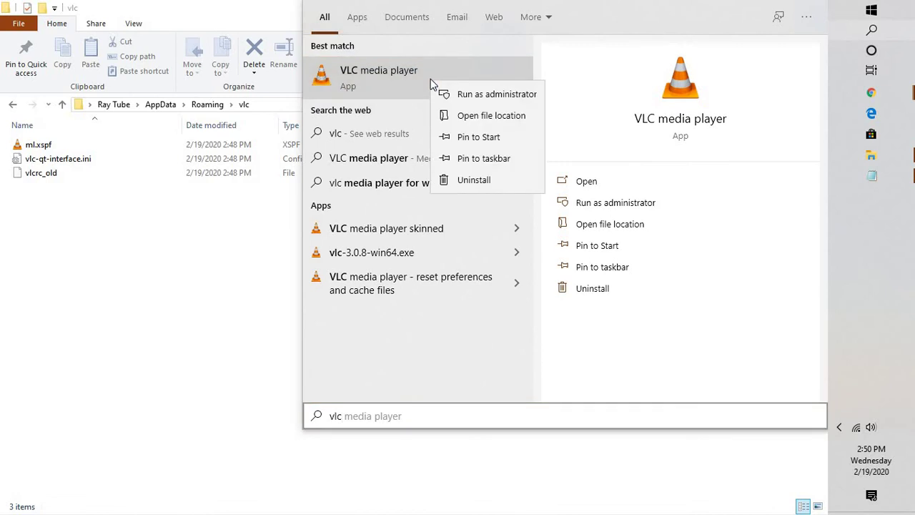
{"action": "left_click", "coordinate": [484, 116]}
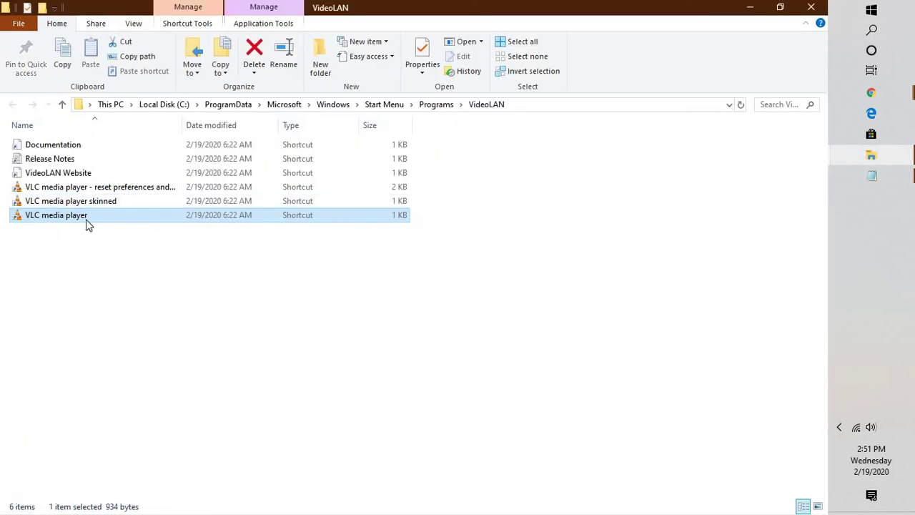
{"action": "right_click", "coordinate": [87, 215]}
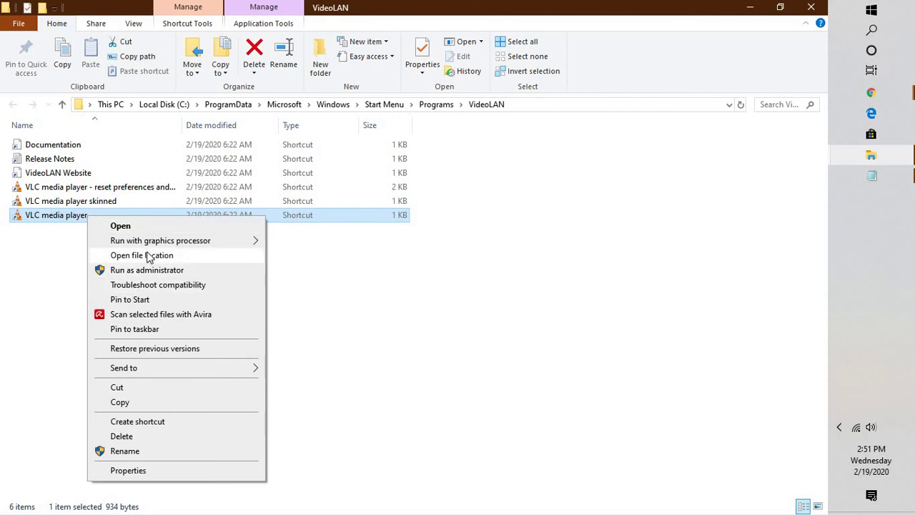
{"action": "left_click", "coordinate": [178, 256]}
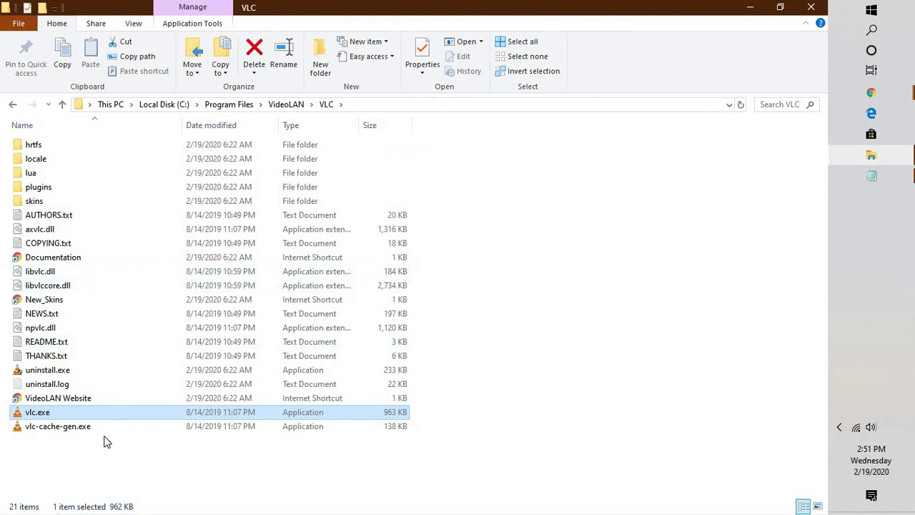
Try the recommended settings in the compatibility troubleshooter for vlc.exe, and cancel both the troubleshooter and the file's properties.
{"action": "double_click", "coordinate": [48, 412]}
{"action": "right_click", "coordinate": [47, 411]}
{"action": "left_click", "coordinate": [79, 402]}
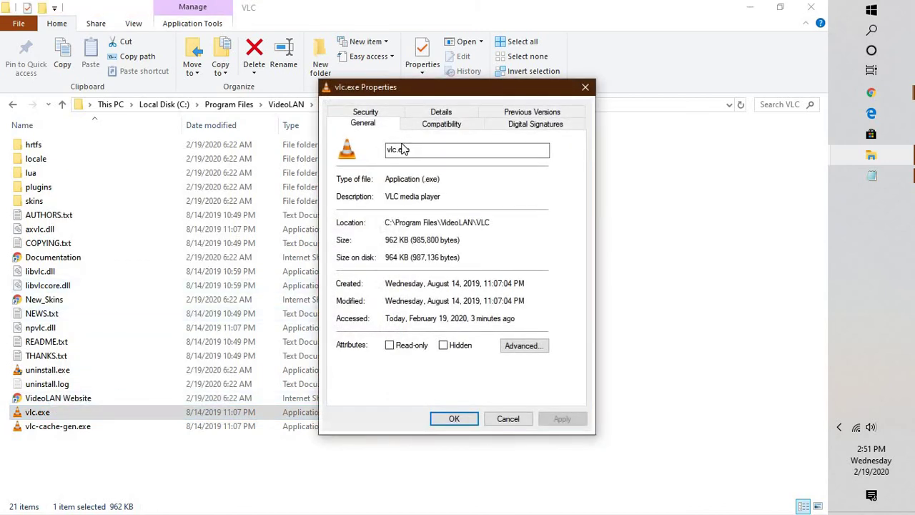
{"action": "left_click", "coordinate": [432, 127]}
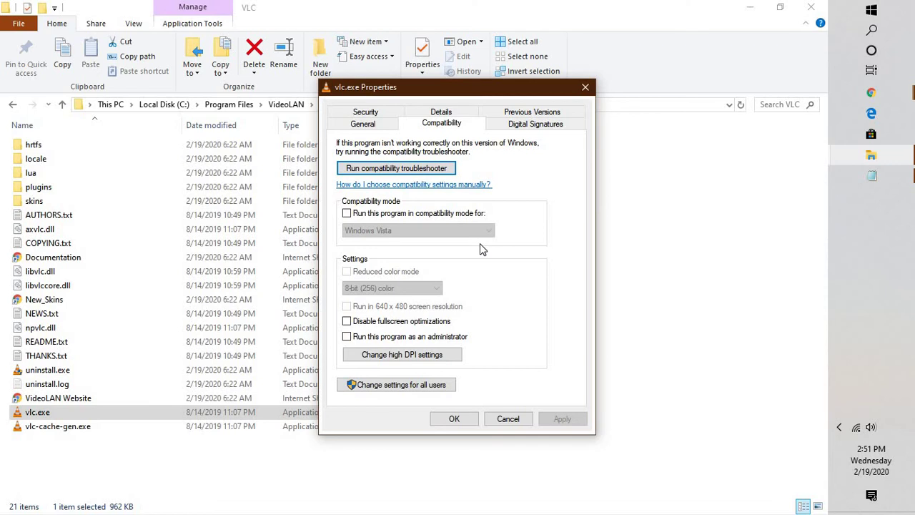
{"action": "left_click", "coordinate": [397, 169]}
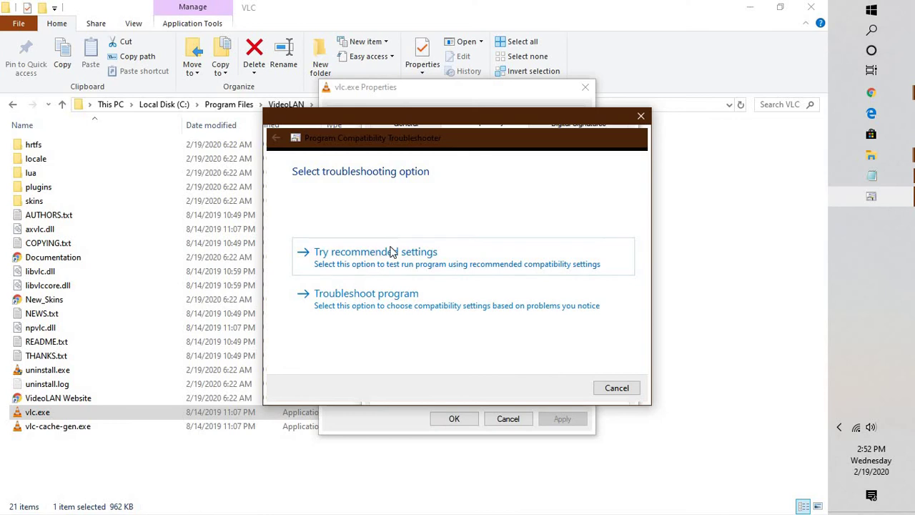
{"action": "left_click", "coordinate": [417, 266]}
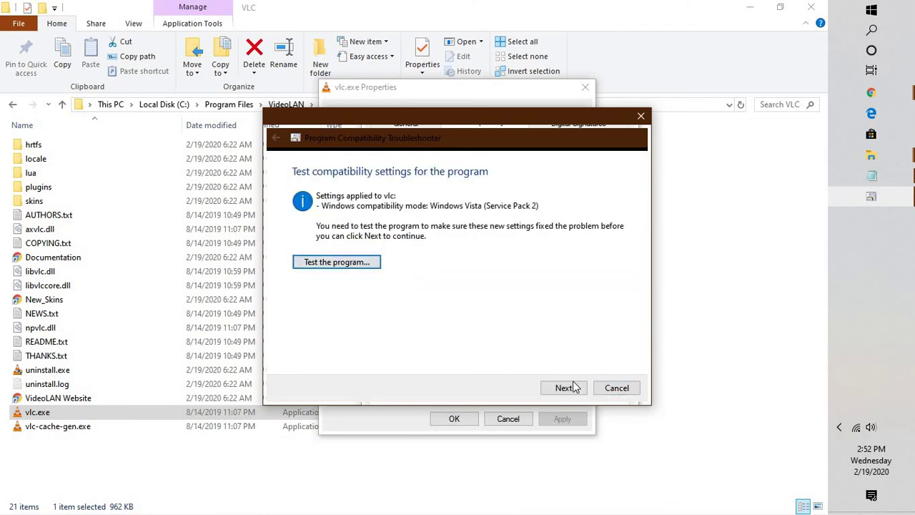
{"action": "left_click", "coordinate": [619, 391]}
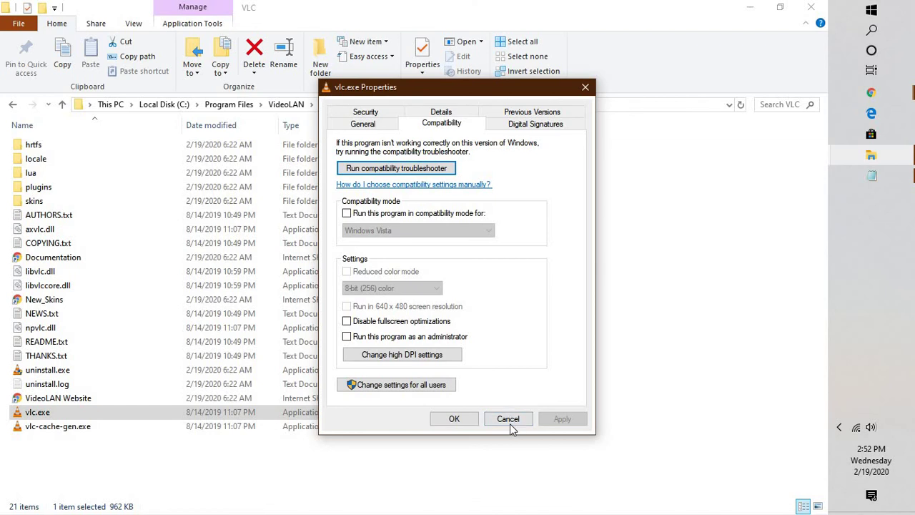
{"action": "left_click", "coordinate": [509, 422]}
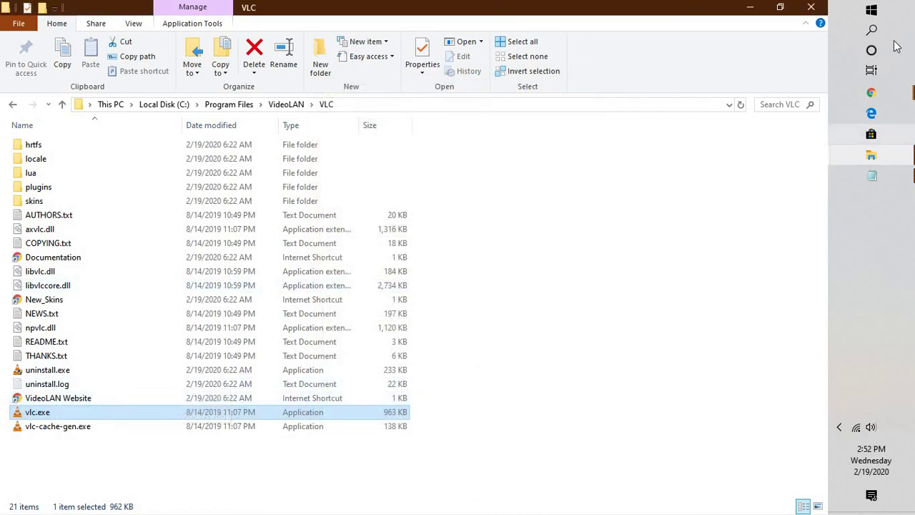
Search Windows for VLC media player, launch it and dismiss the Privacy and Network Access Policy dialog.
{"action": "left_click", "coordinate": [871, 30]}
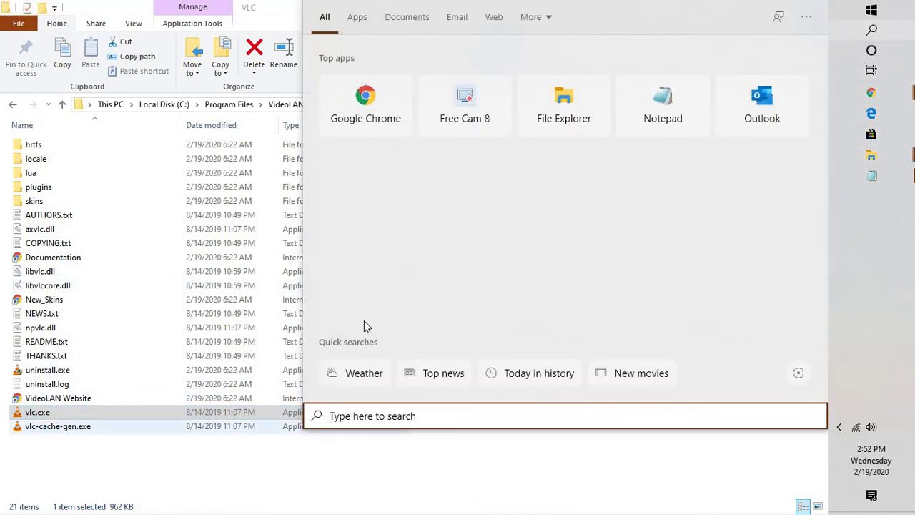
{"action": "type", "text": "vl"}
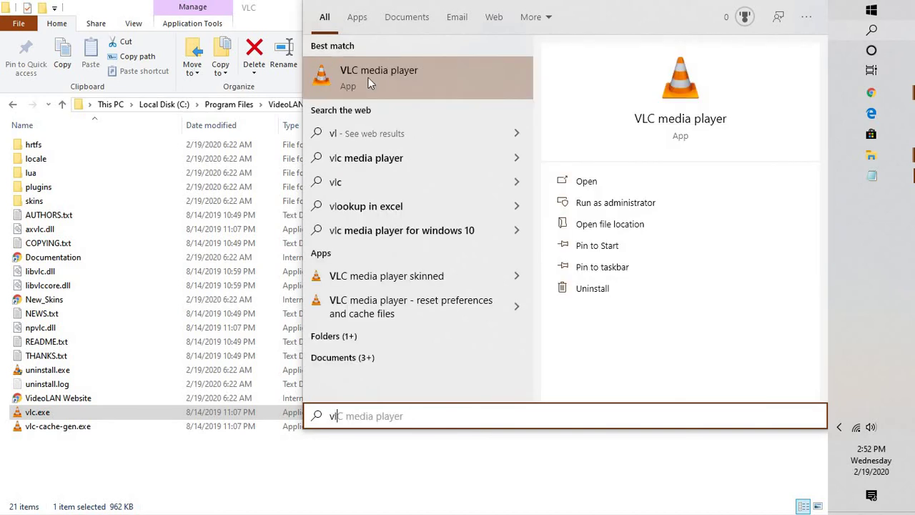
{"action": "left_click", "coordinate": [368, 77]}
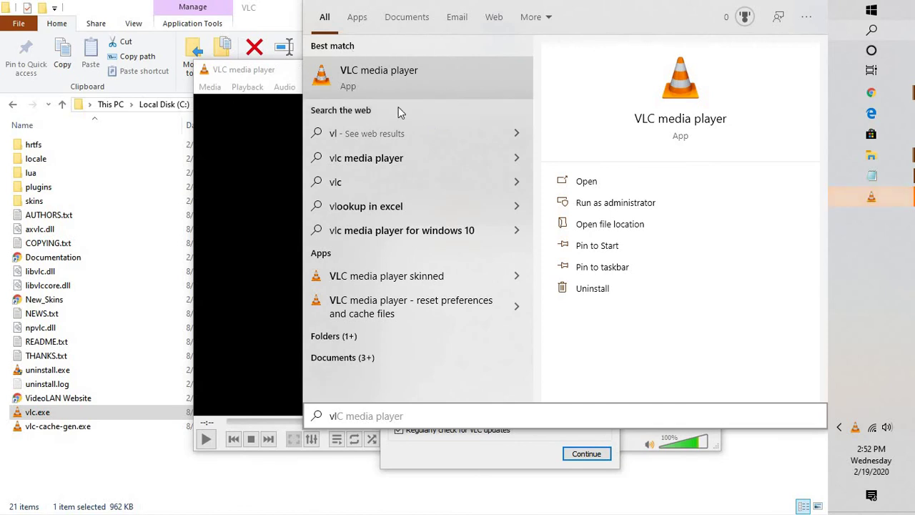
{"action": "left_click", "coordinate": [250, 150]}
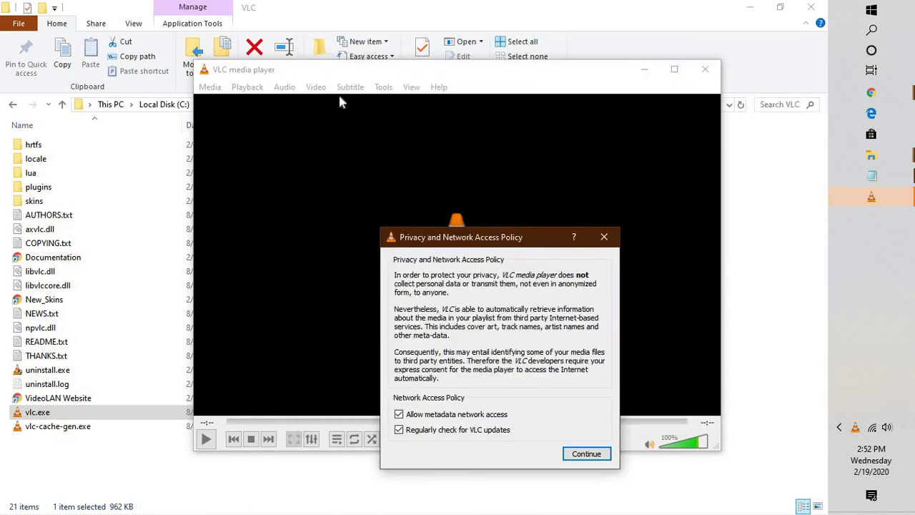
{"action": "left_click", "coordinate": [603, 238]}
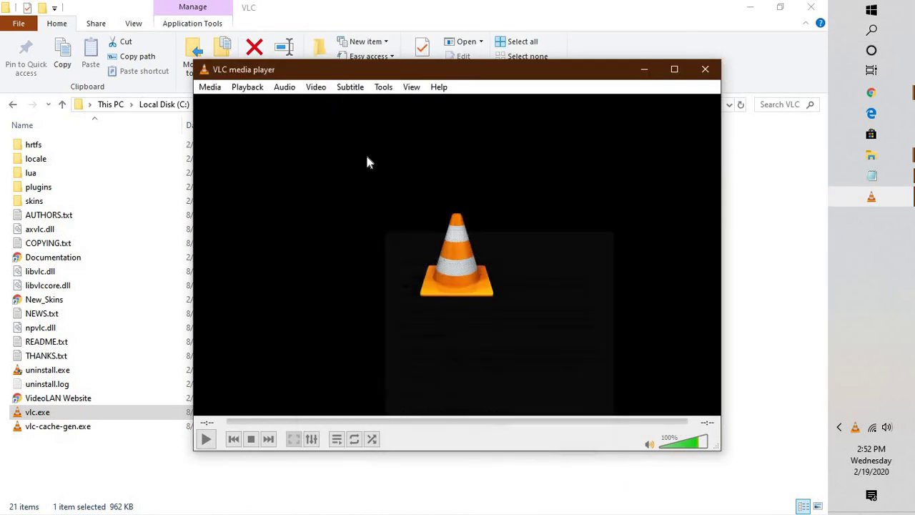
Open the player's preferences and show all settings instead of the simple view.
{"action": "left_click", "coordinate": [383, 88]}
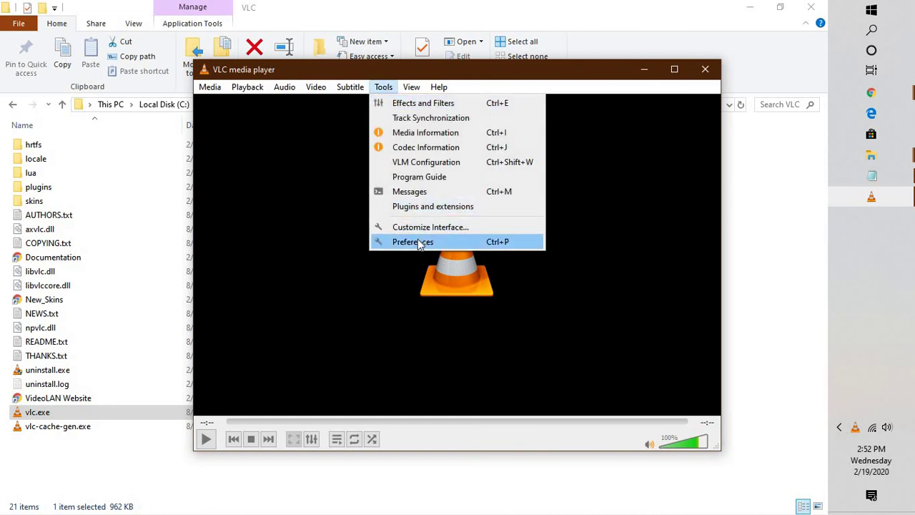
{"action": "left_click", "coordinate": [419, 241]}
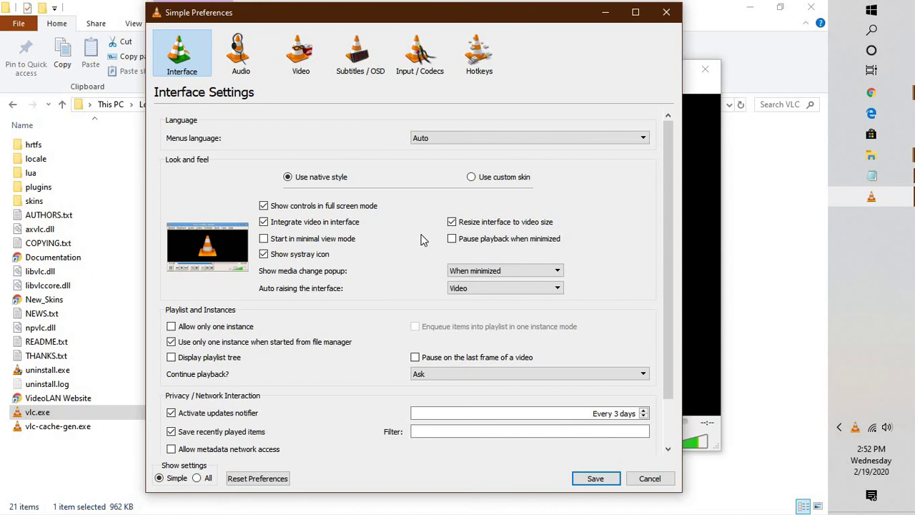
{"action": "scroll", "coordinate": [445, 259], "scroll_direction": "down", "scroll_amount": 2}
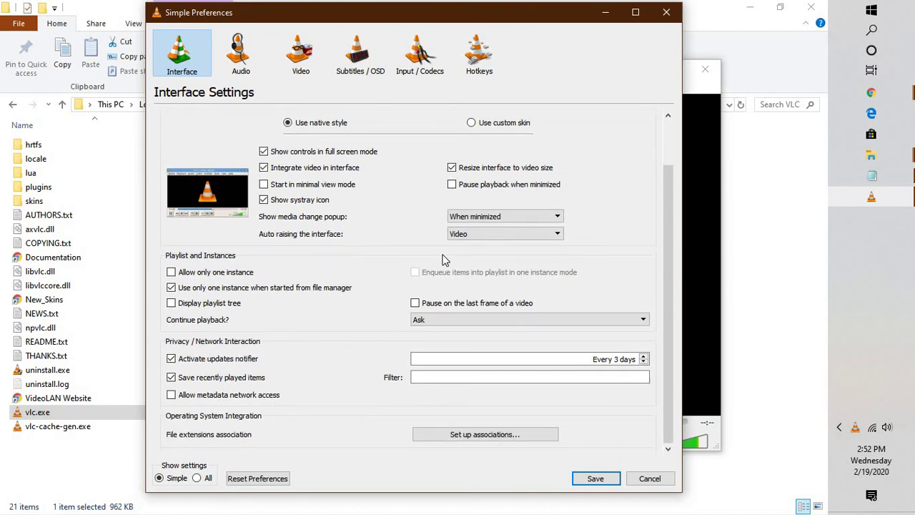
{"action": "left_click", "coordinate": [198, 478]}
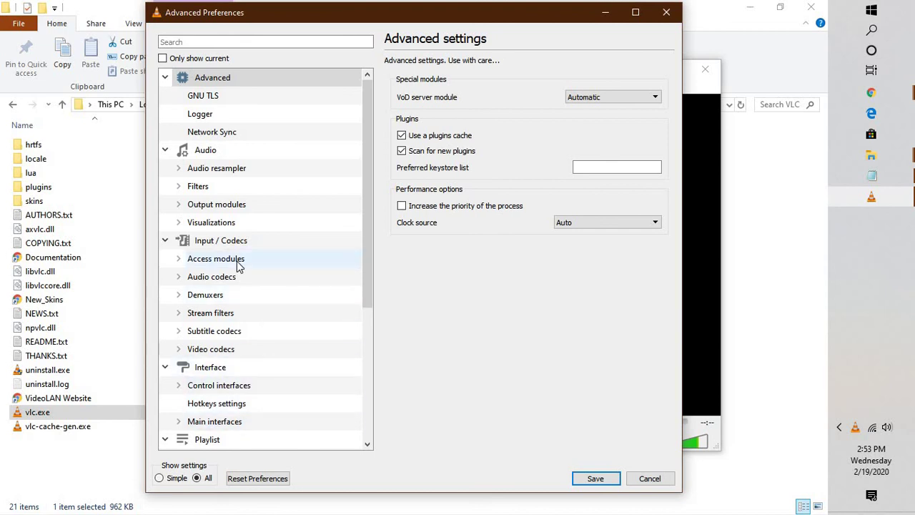
Disable preloading of MKV files in the same directory for the Matroska demuxer under Input / Codecs, save and close the player.
{"action": "left_click", "coordinate": [165, 243]}
{"action": "left_click", "coordinate": [165, 243]}
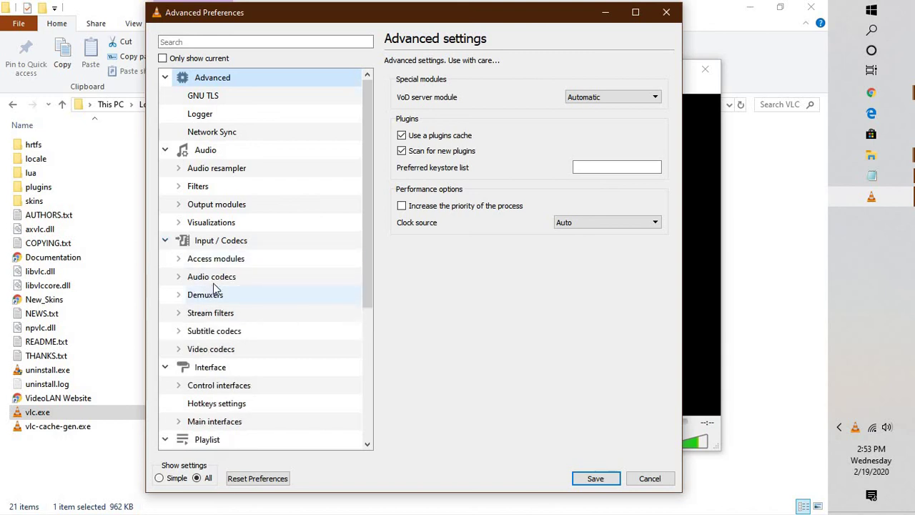
{"action": "left_click", "coordinate": [180, 296]}
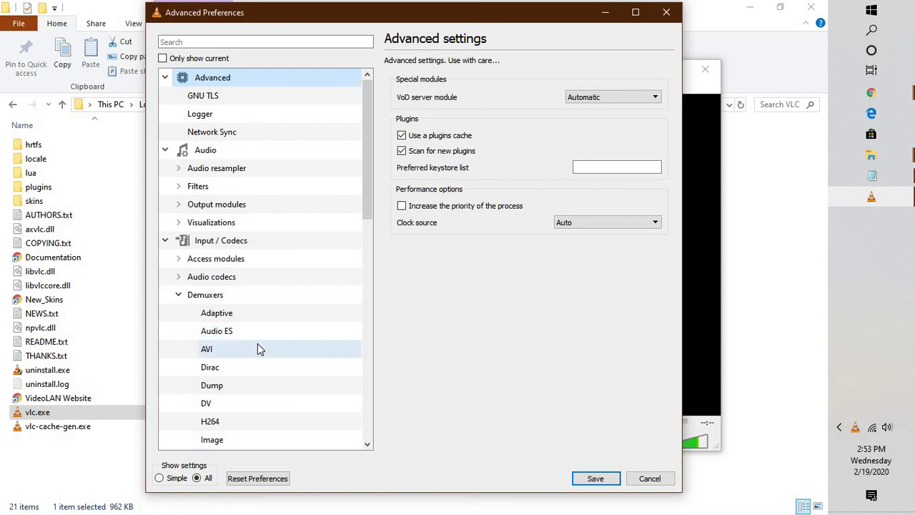
{"action": "scroll", "coordinate": [260, 348], "scroll_direction": "down", "scroll_amount": 2}
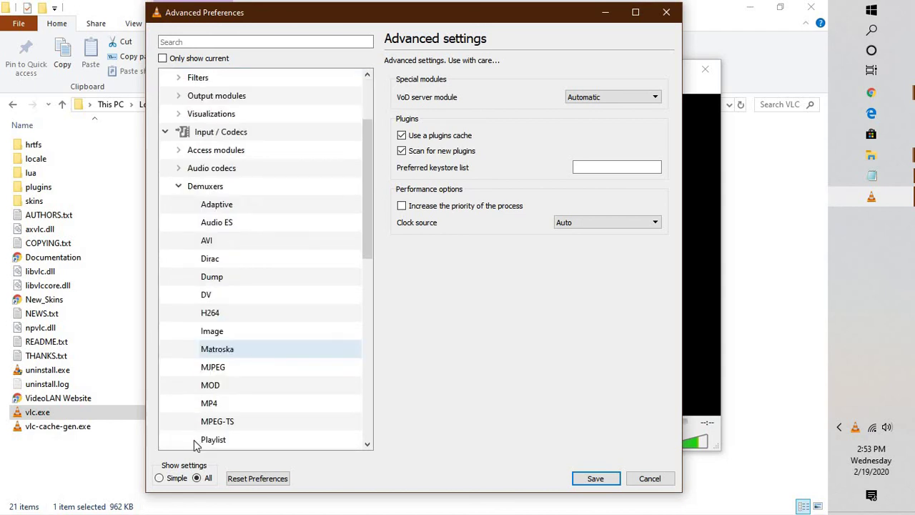
{"action": "left_click", "coordinate": [218, 352]}
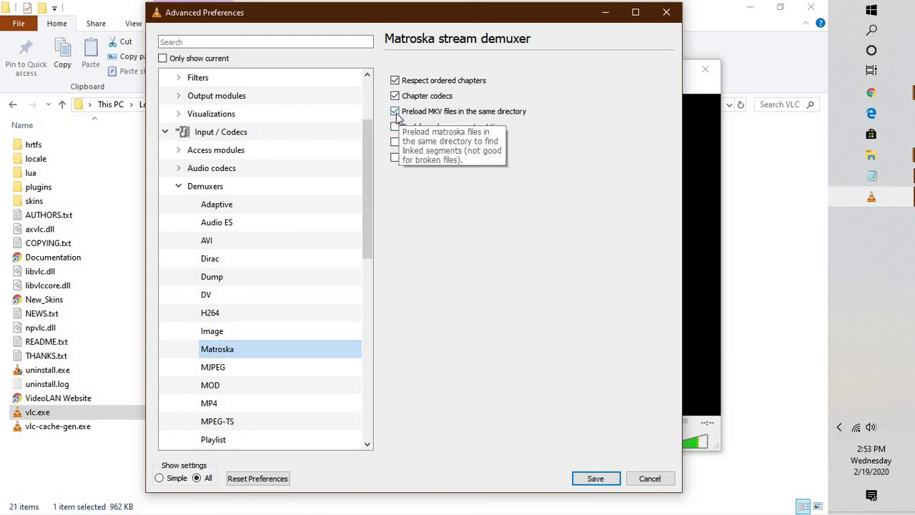
{"action": "left_click", "coordinate": [395, 112]}
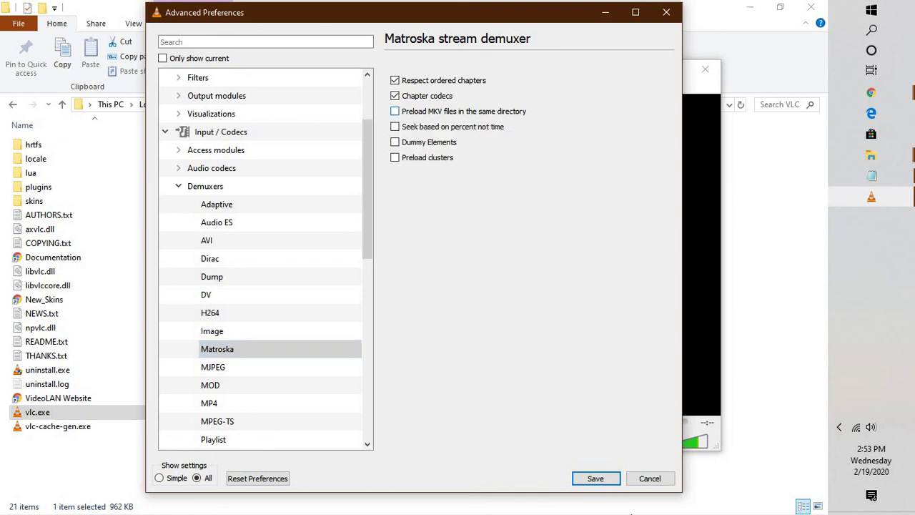
{"action": "left_click", "coordinate": [593, 482]}
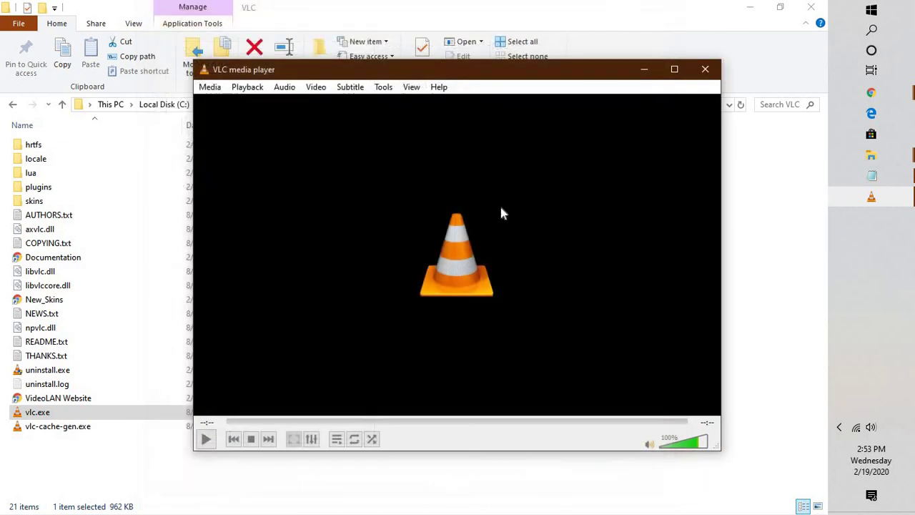
{"action": "left_click", "coordinate": [705, 69]}
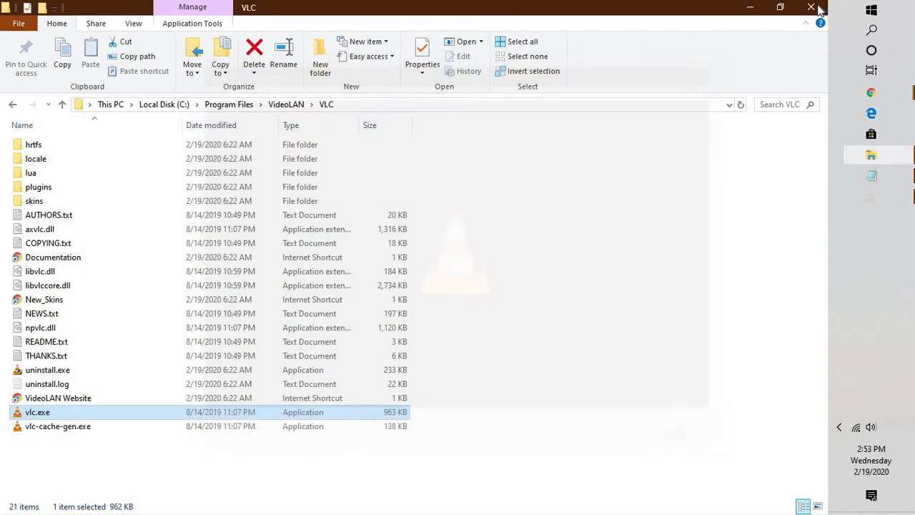
Clear the open windows to show the desktop and open Programs and Features by running appwiz.cpl.
{"action": "left_click", "coordinate": [751, 7]}
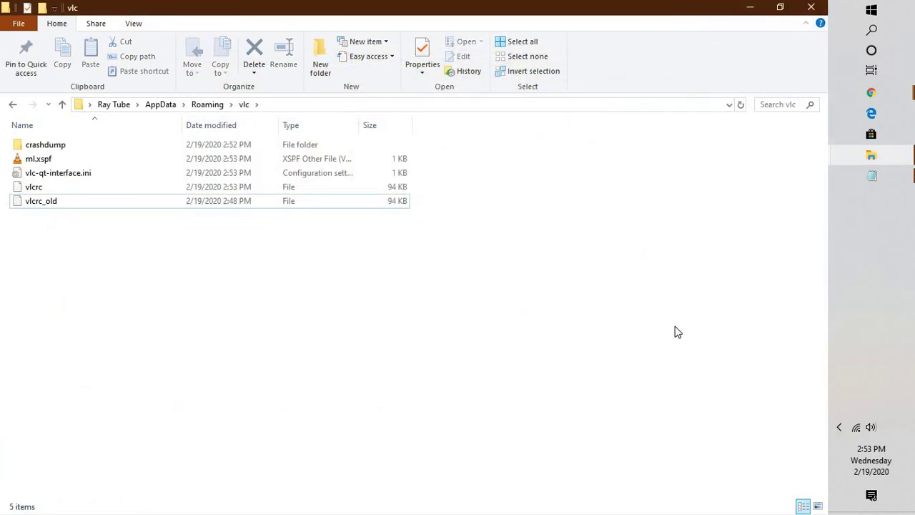
{"action": "key", "text": "super+d"}
{"action": "key", "text": "super+r"}
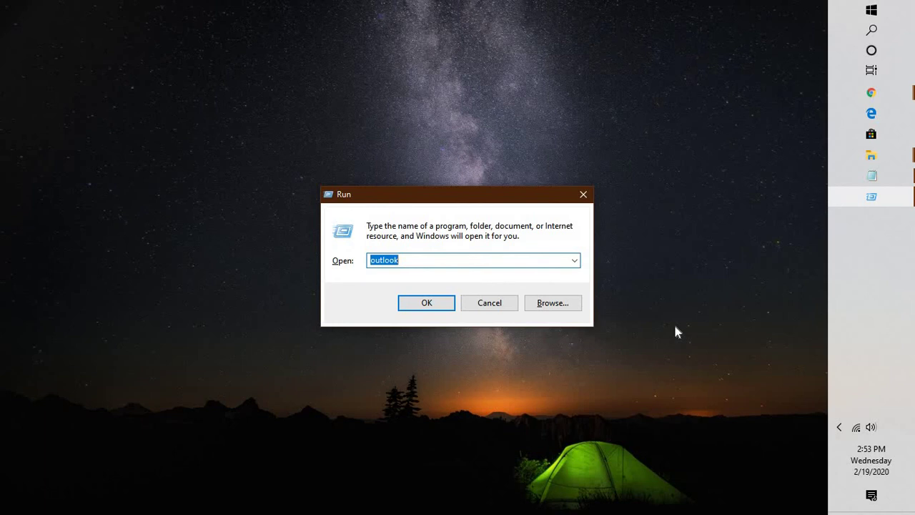
{"action": "type", "text": "app"}
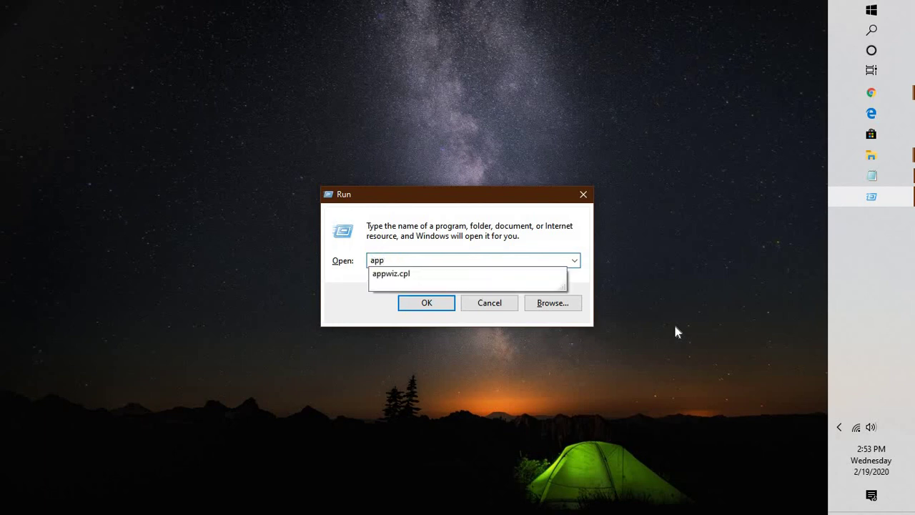
{"action": "key", "text": "Return"}
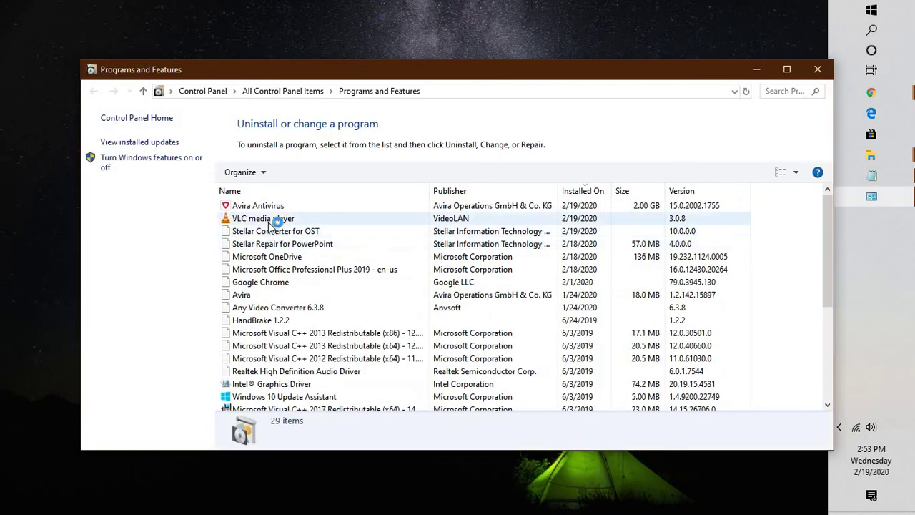
Start the uninstaller for VLC media player, proceed to the component selection and cancel the uninstallation.
{"action": "left_click", "coordinate": [286, 218]}
{"action": "left_click", "coordinate": [786, 69]}
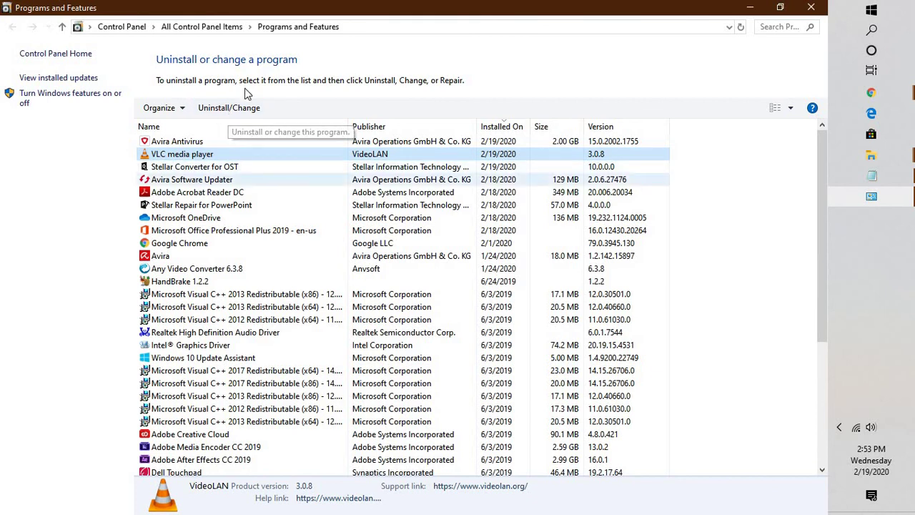
{"action": "left_click", "coordinate": [235, 109]}
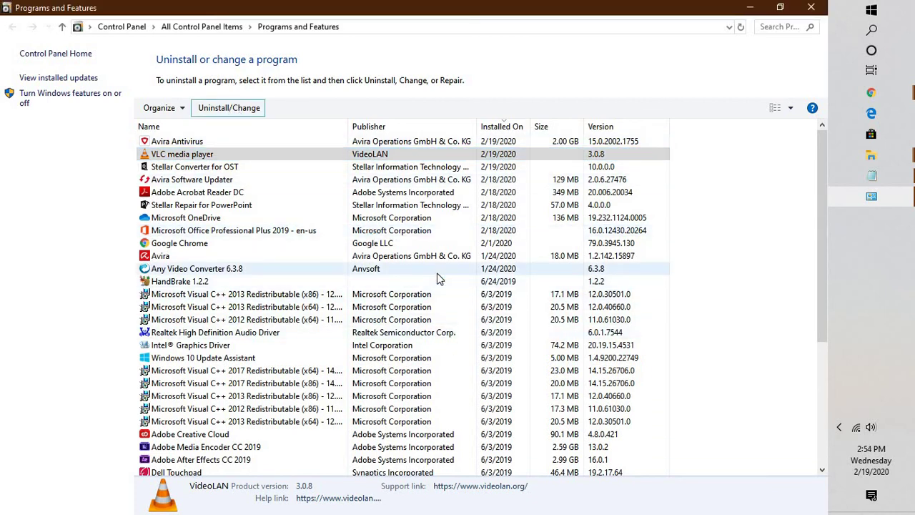
{"action": "left_click", "coordinate": [489, 371]}
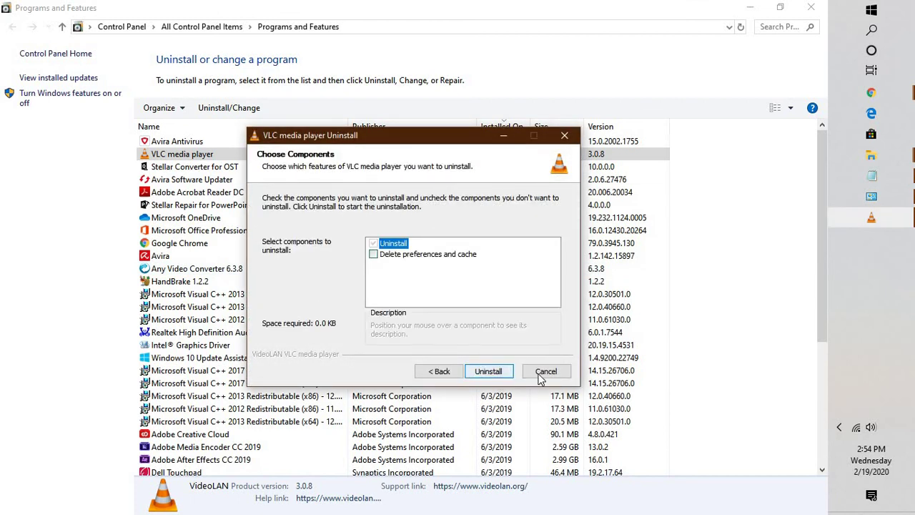
{"action": "left_click", "coordinate": [492, 374]}
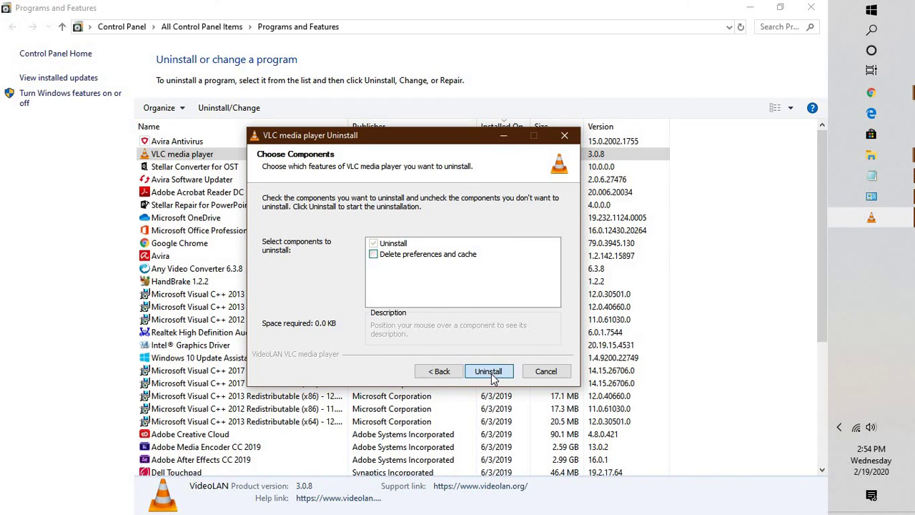
{"action": "left_click", "coordinate": [546, 371]}
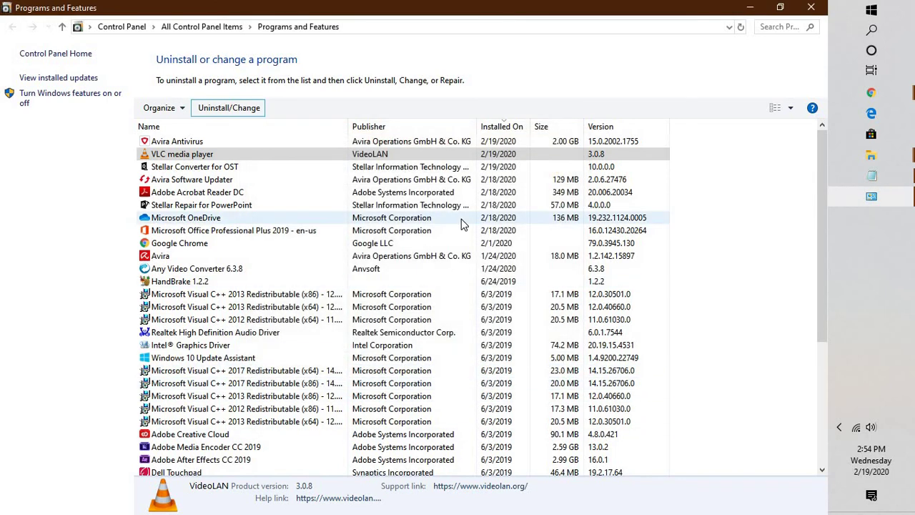